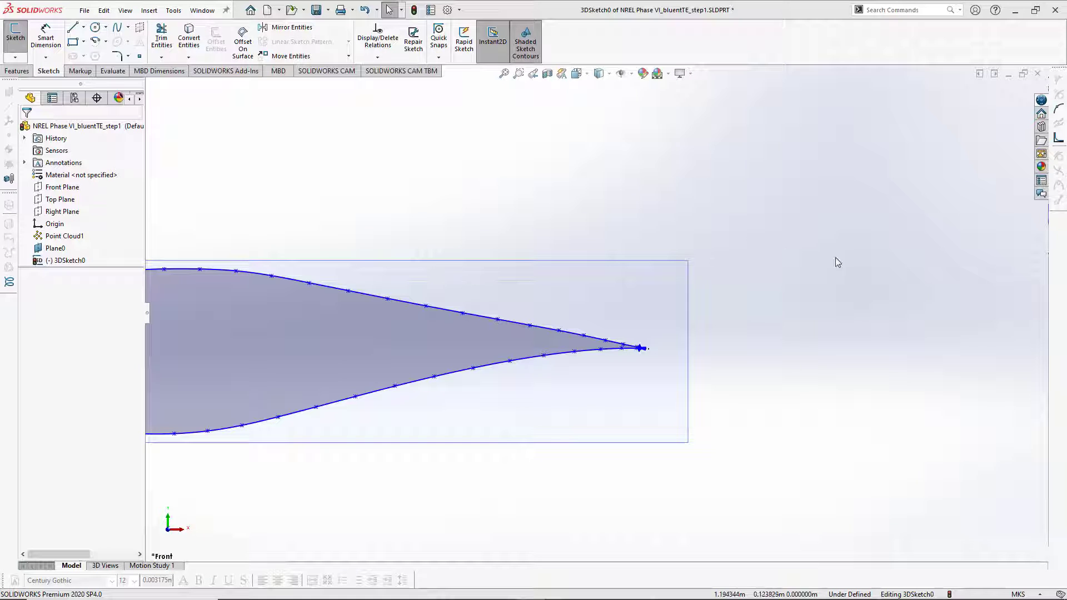
Pan the airfoil view and reopen the already-open step1 part
scroll(656, 352, "down", 5)
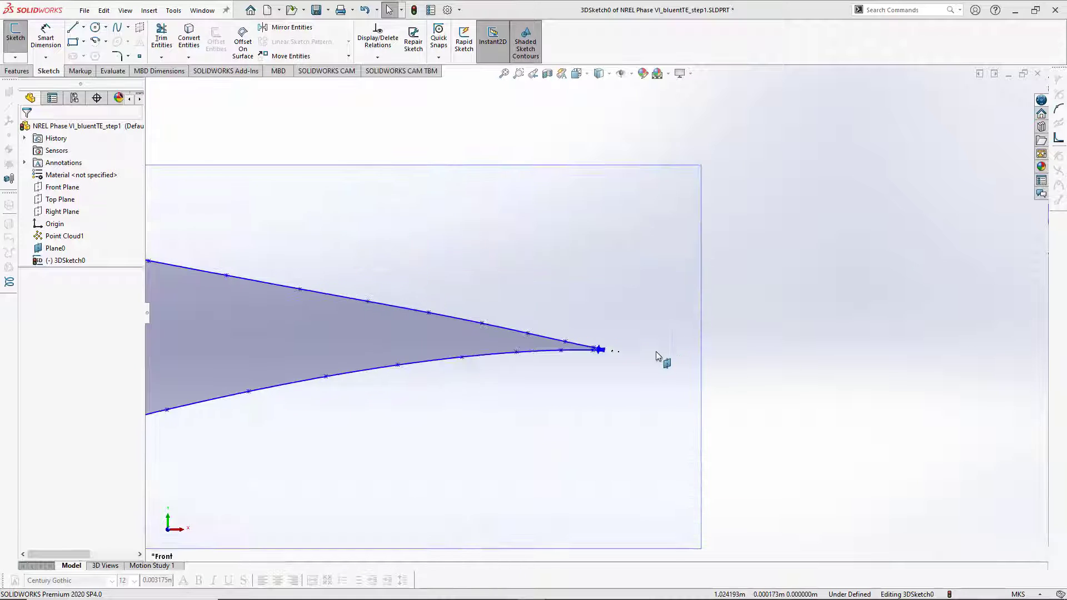
scroll(648, 229, "up", 6)
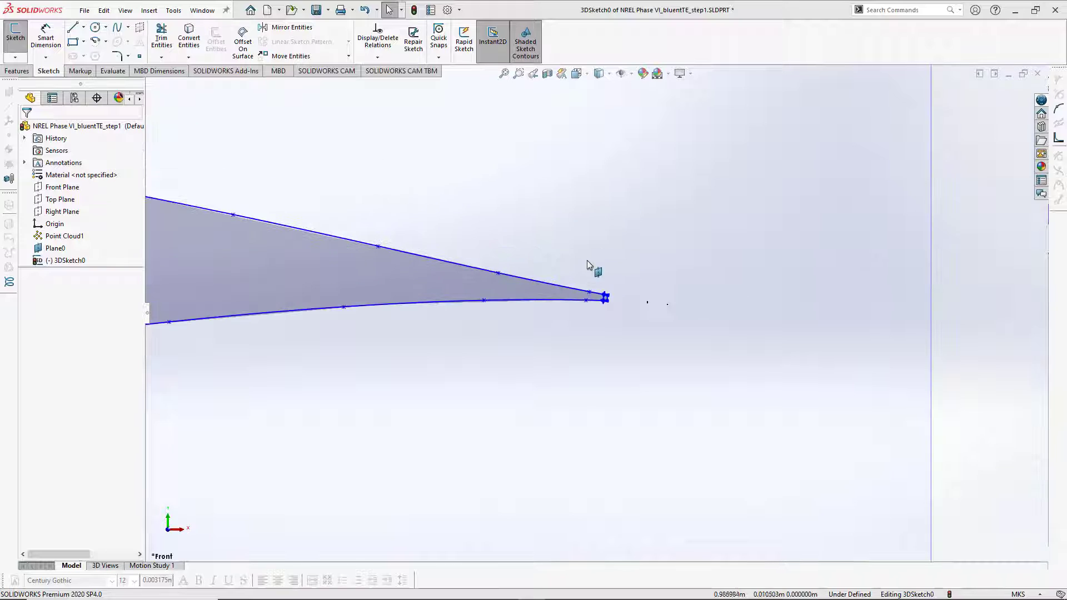
scroll(506, 228, "up", 1)
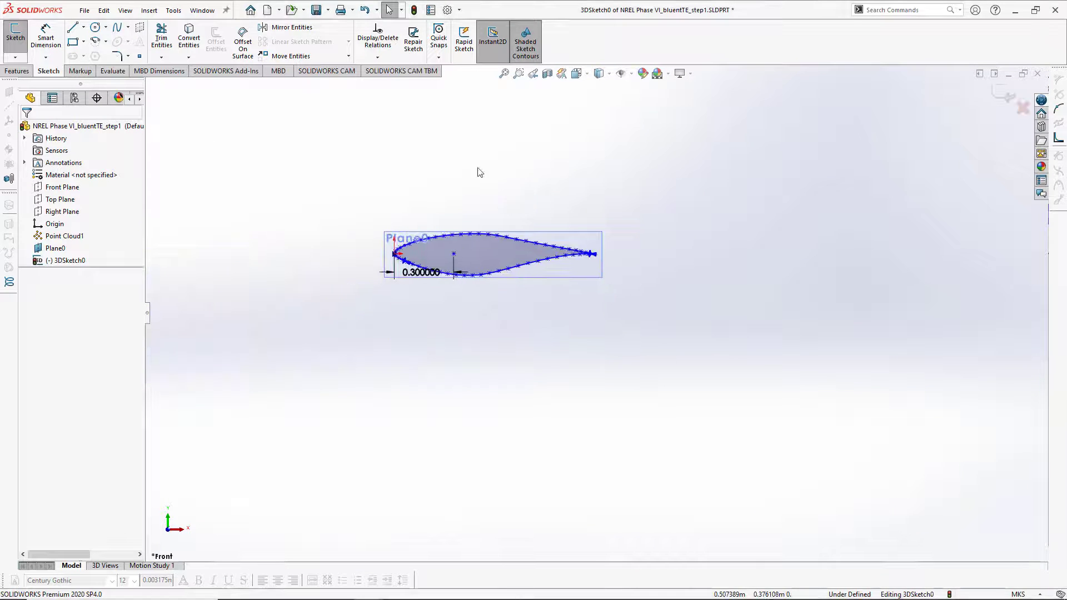
middle_click_drag(432, 178, 381, 177, "ctrl")
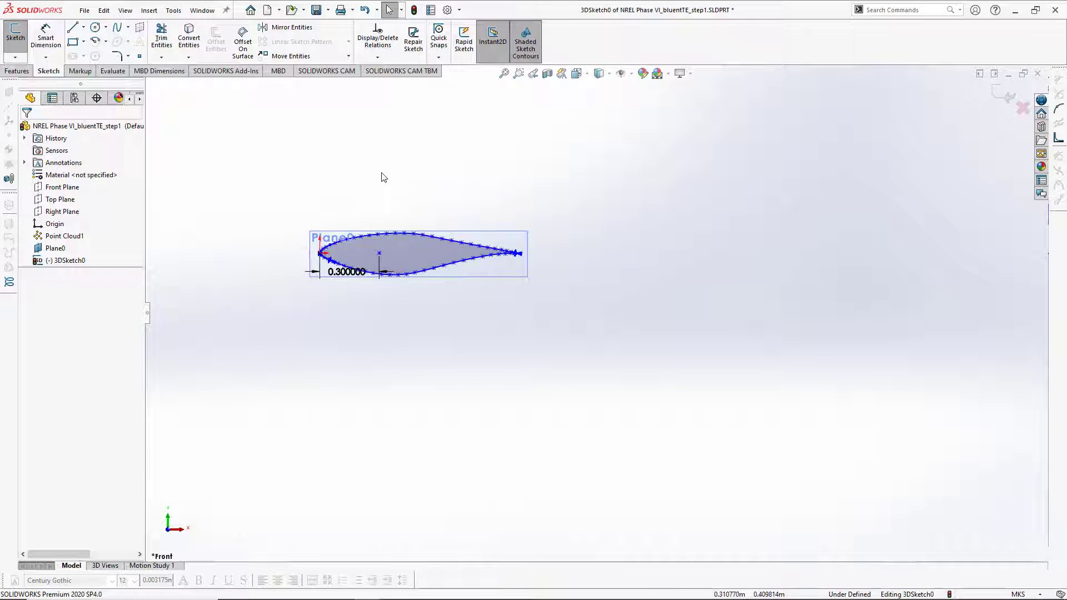
left_click(86, 11)
left_click(103, 42)
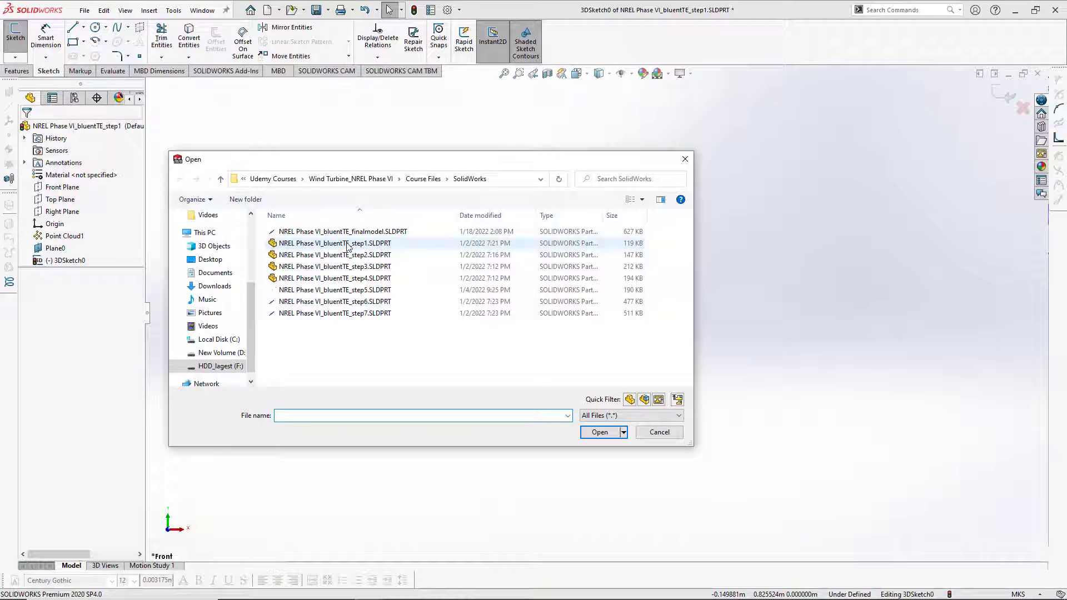
double_click(347, 247)
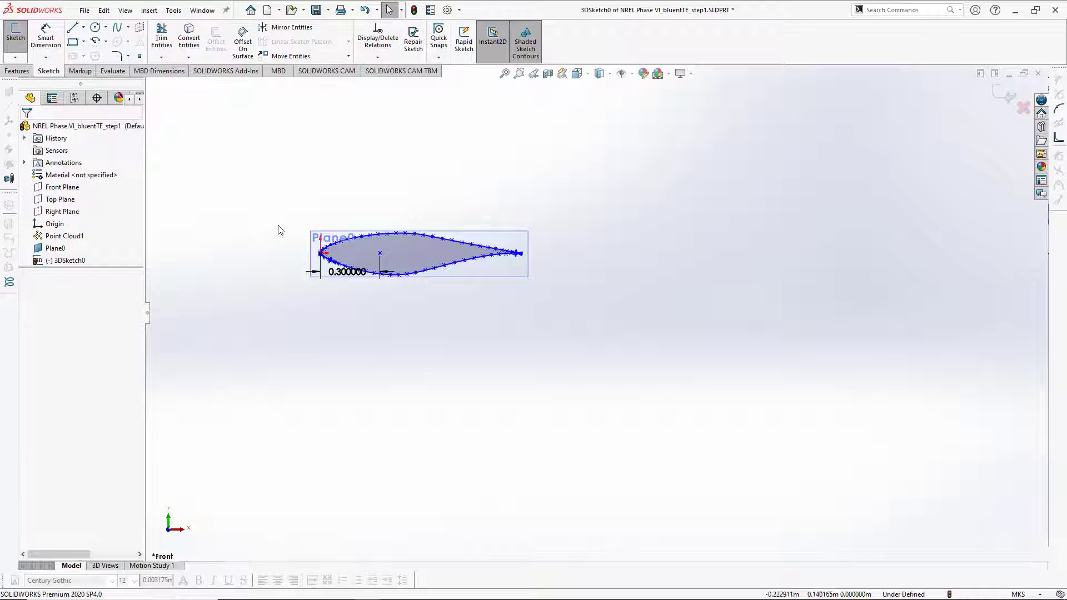
Exit the 3D sketch discarding changes, then close the step1 and step2 parts without saving
left_click(1023, 108)
left_click(517, 310)
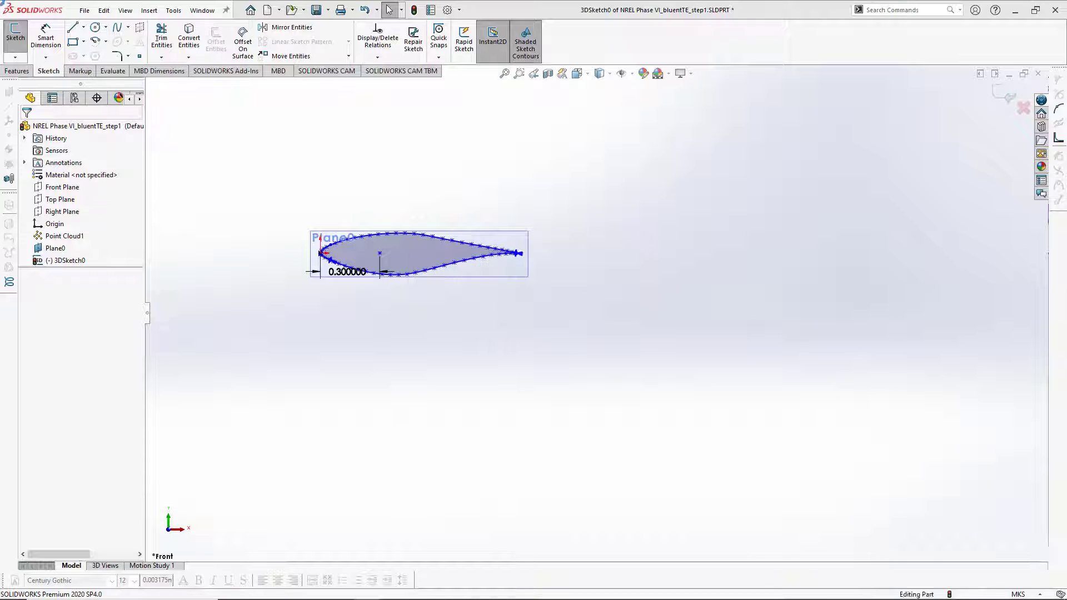
left_click(84, 11)
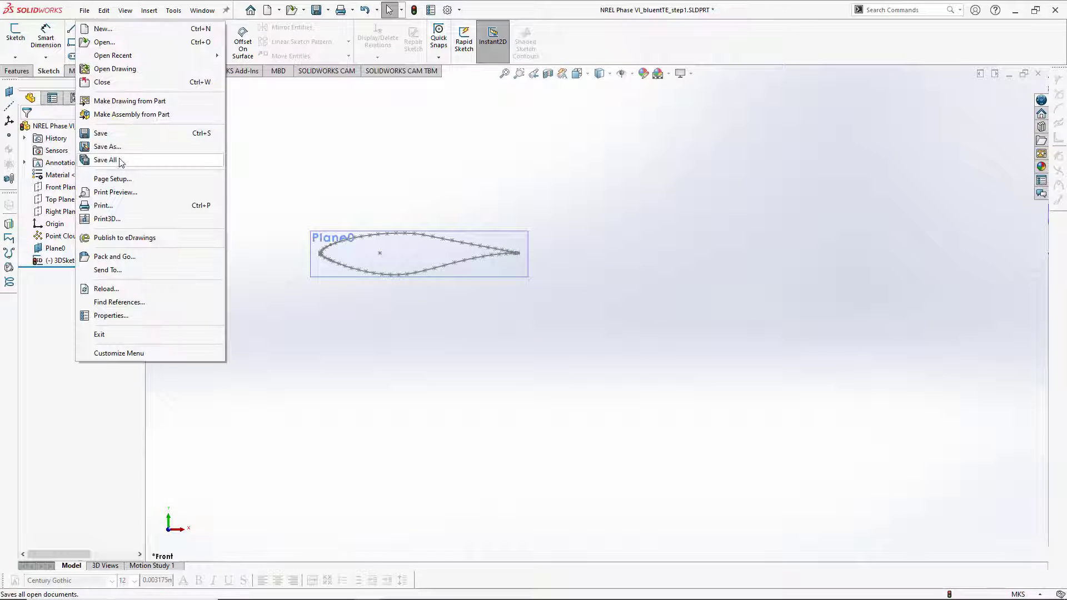
left_click(103, 82)
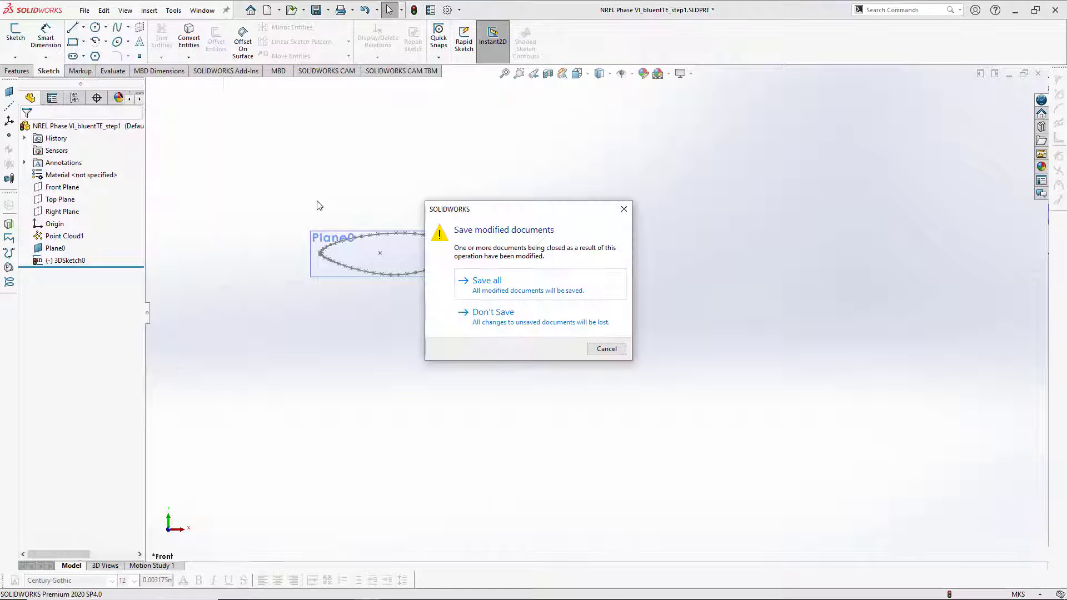
left_click(489, 320)
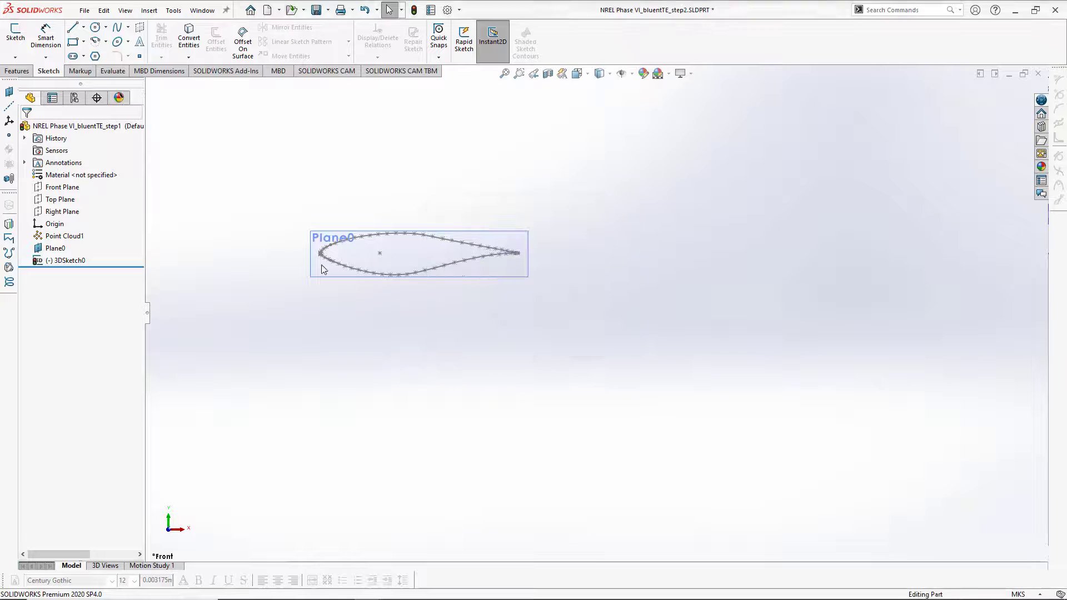
left_click(85, 11)
left_click(103, 82)
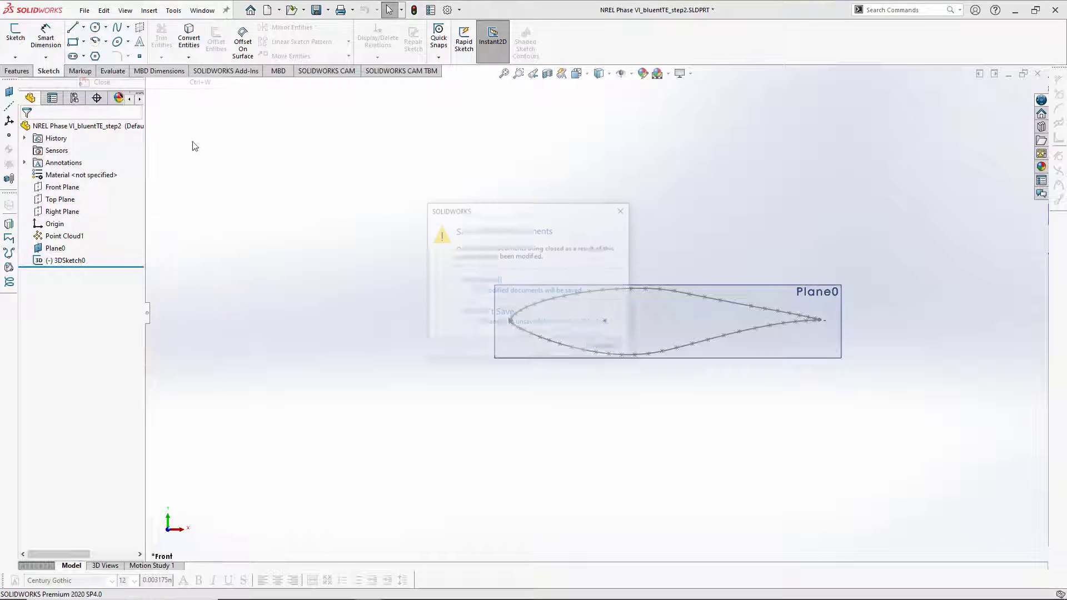
left_click(478, 320)
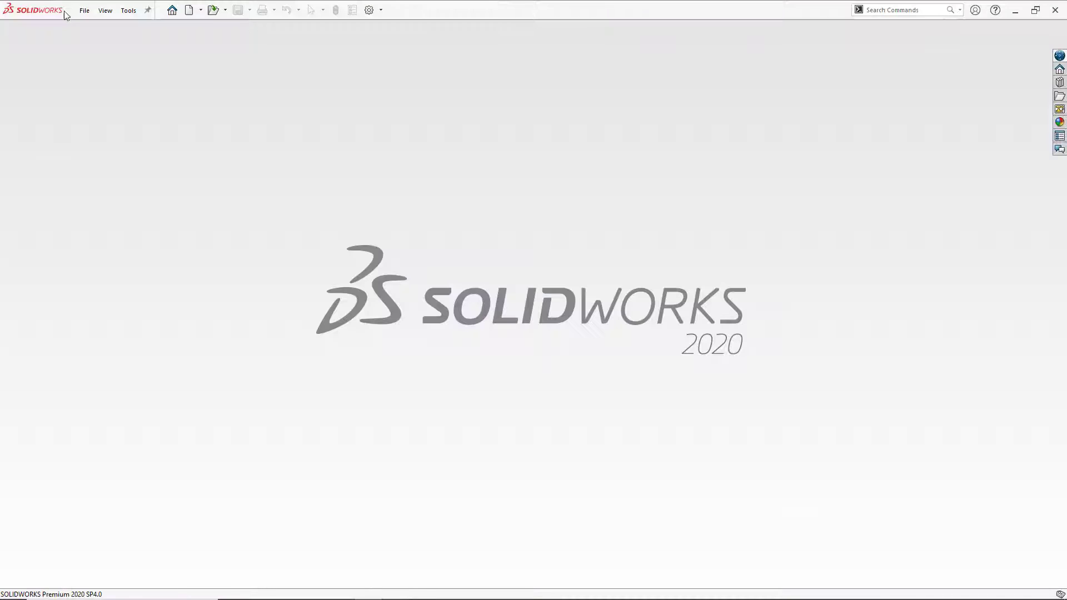
Reopen NREL Phase VI_bluentTE_step1.SLDPRT showing only Point Cloud1
left_click(85, 10)
left_click(96, 41)
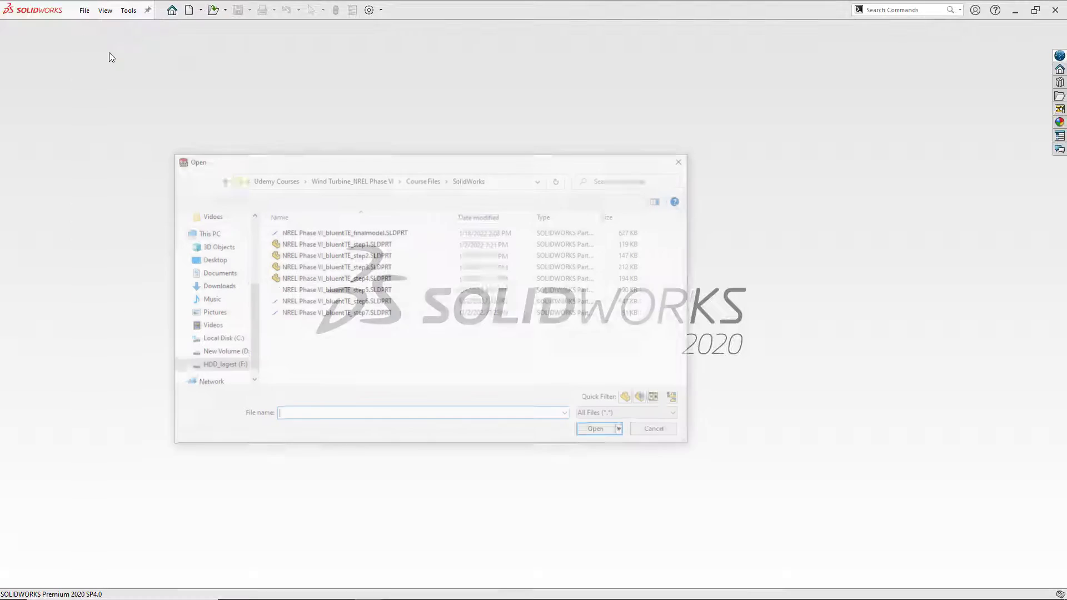
double_click(306, 244)
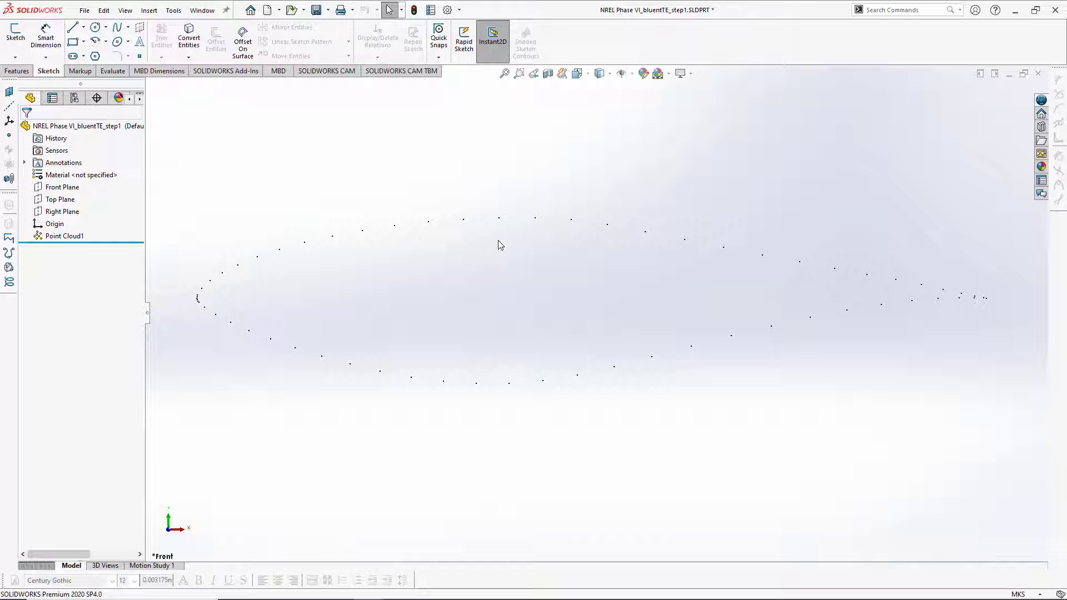
Open NREL Phase VI_bluentTE_step2.SLDPRT
left_click(84, 10)
left_click(104, 43)
double_click(347, 256)
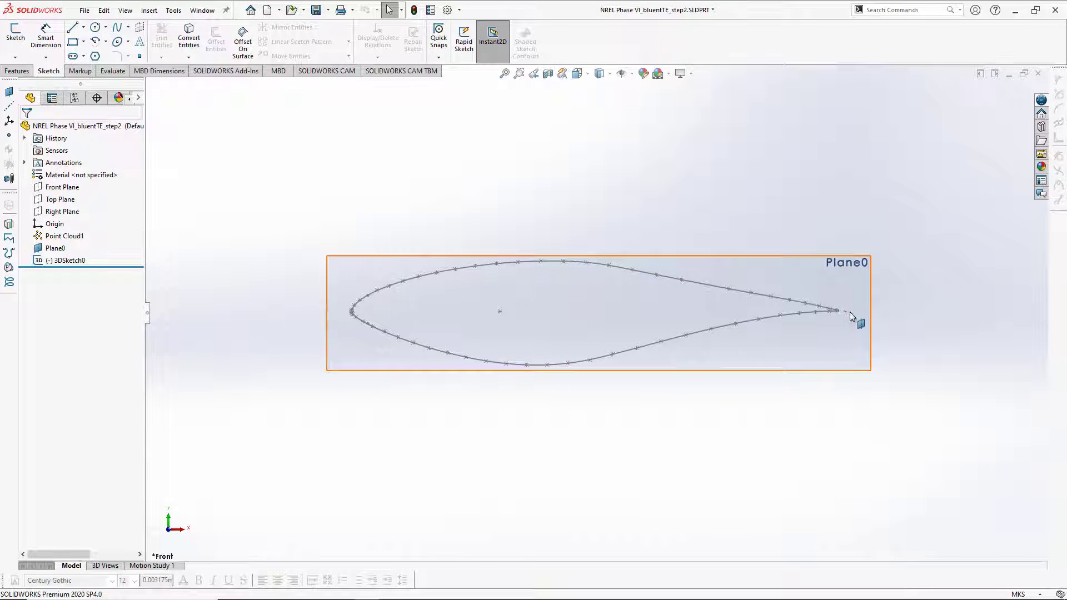
Zoom and pan to inspect the airfoil point cloud on Plane0
scroll(834, 317, "up", 5)
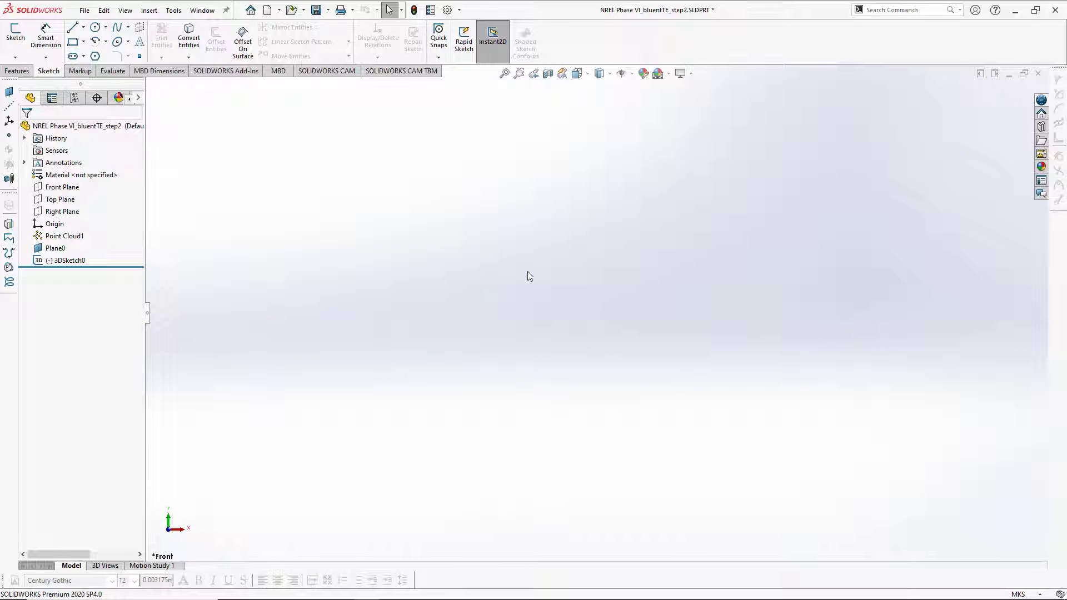
scroll(622, 255, "down", 3)
scroll(553, 278, "up", 2)
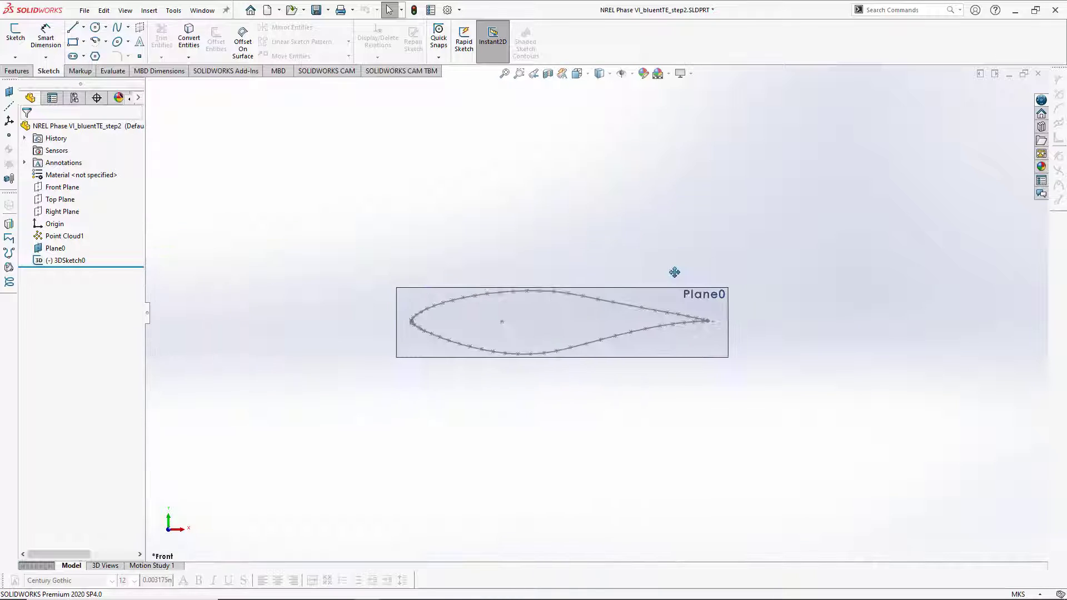
middle_click_drag(571, 233, 502, 160, "ctrl")
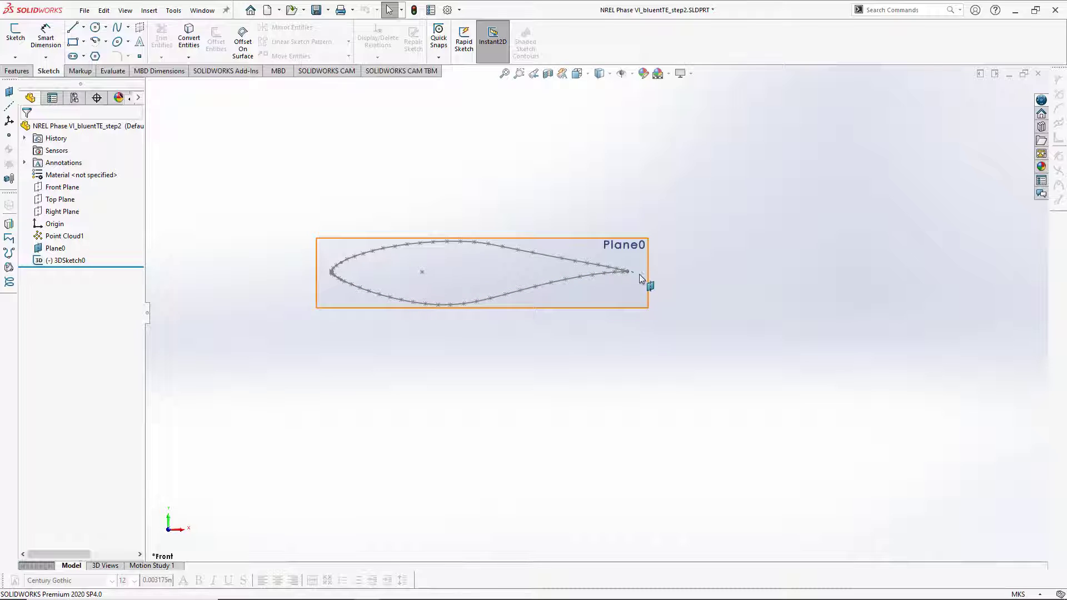
scroll(633, 272, "down", 3)
scroll(632, 272, "up", 3)
middle_click_drag(369, 309, 507, 276, "ctrl")
Open the step3 part with its stacked Plane1–Plane23
left_click(84, 10)
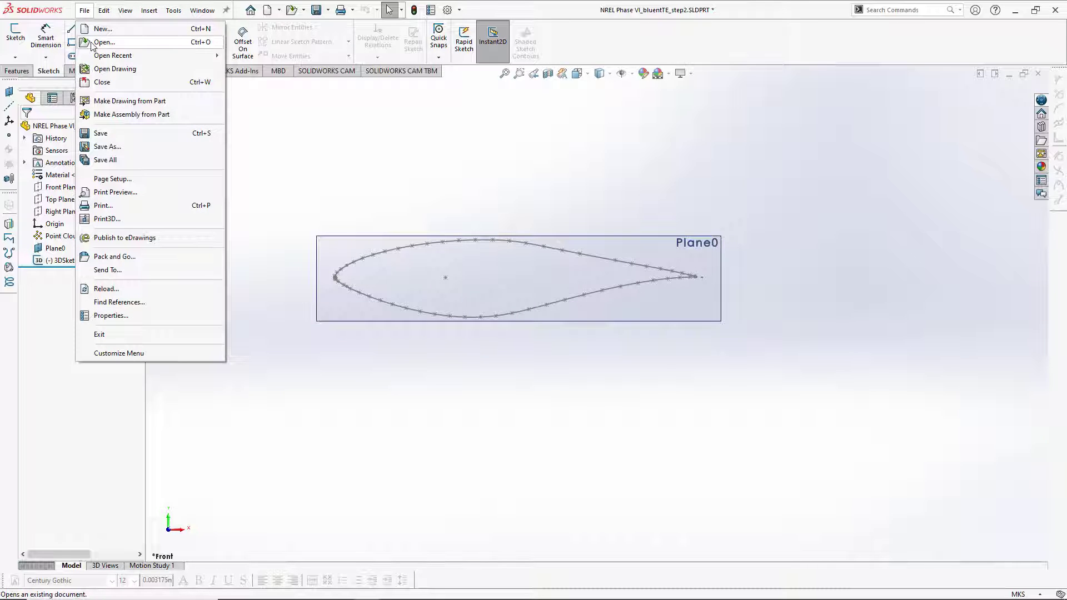
left_click(92, 43)
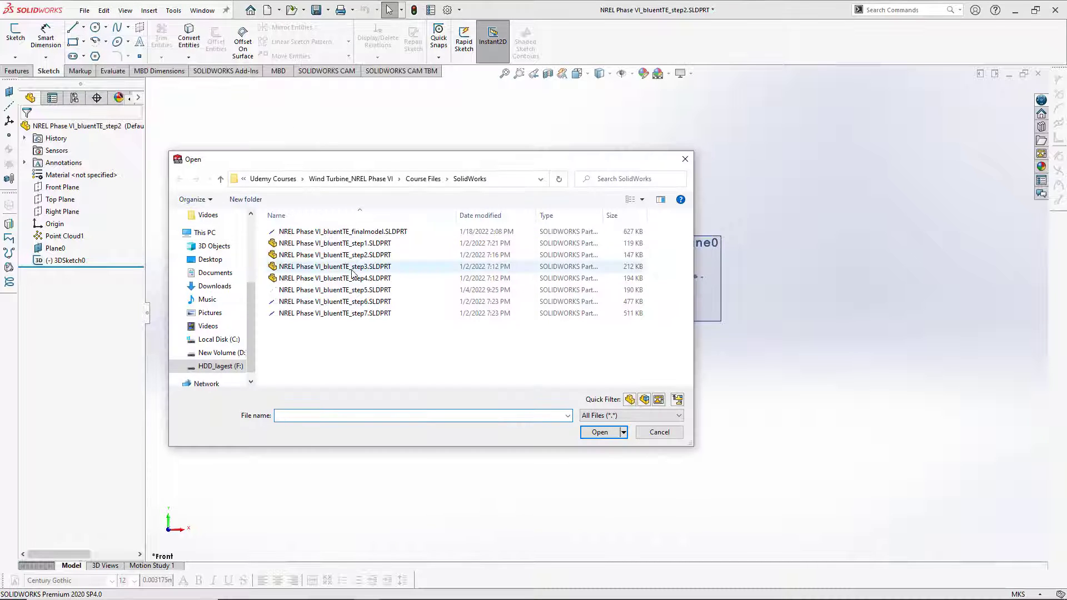
double_click(356, 267)
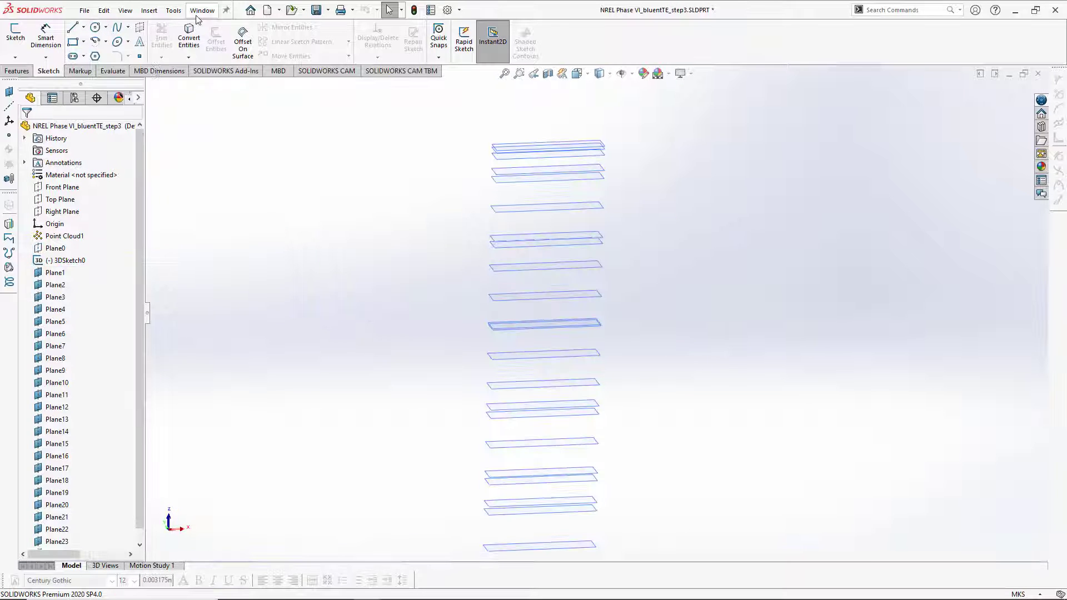
Switch back to the step2 airfoil part
left_click(85, 10)
left_click(92, 43)
double_click(335, 255)
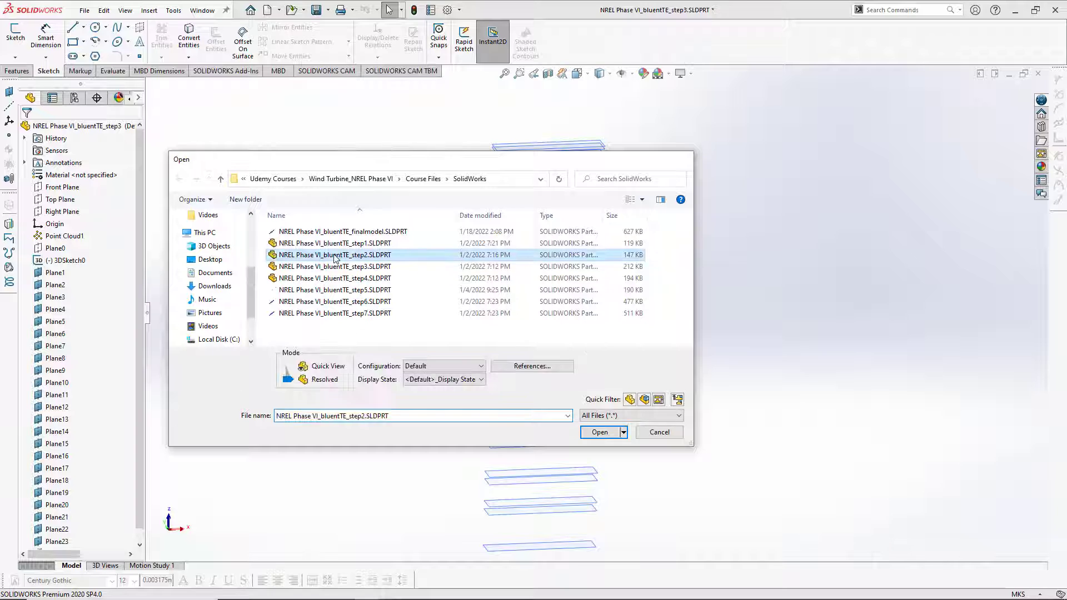
Preview the 0.300000 Smart Dimension at the airfoil's leading-edge point, then cancel it
scroll(300, 205, "down", 3)
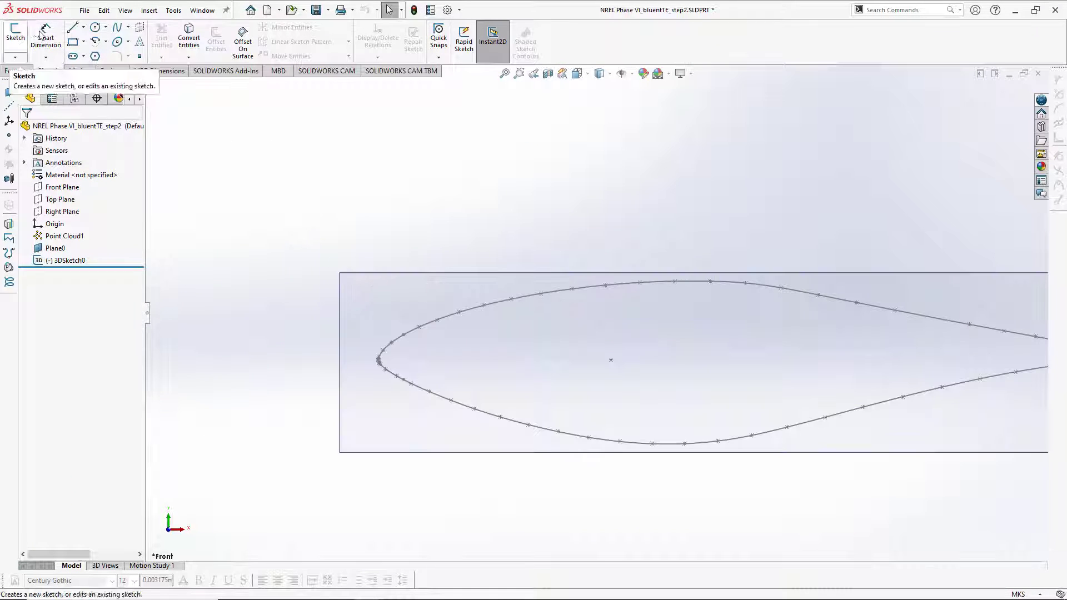
left_click(45, 36)
scroll(611, 367, "down", 2)
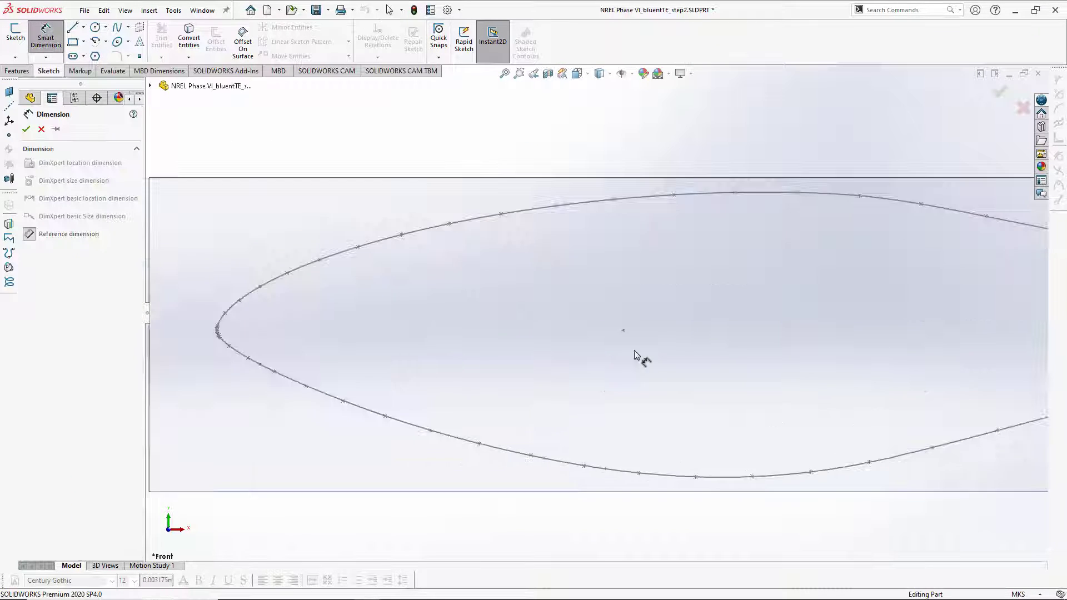
scroll(259, 324, "down", 4)
scroll(272, 324, "up", 2)
middle_click_drag(291, 325, 496, 366, "ctrl")
middle_click_drag(608, 384, 430, 312, "ctrl")
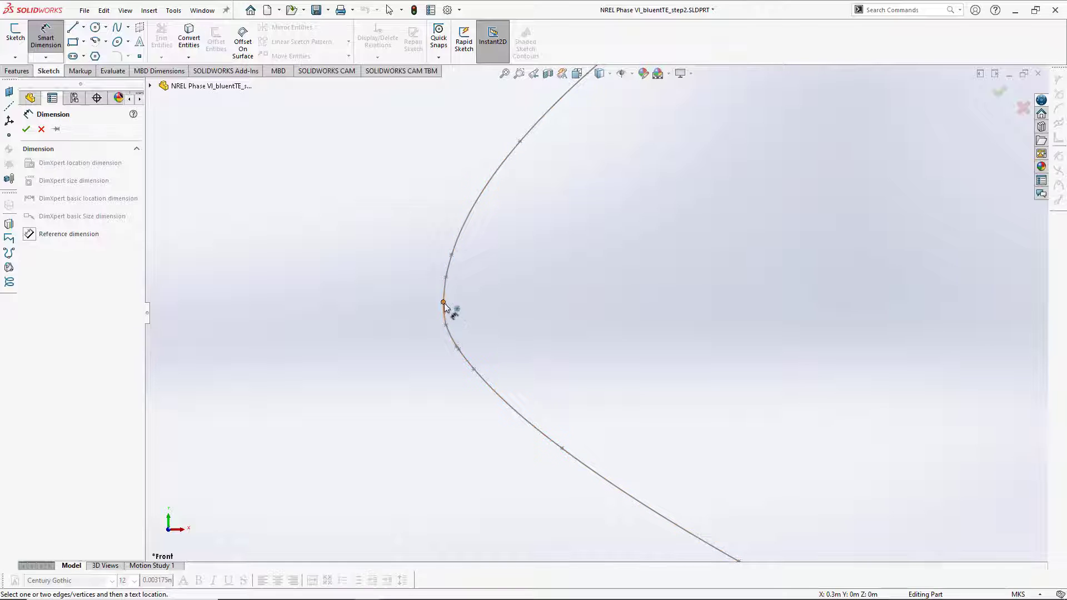
left_click(443, 302)
scroll(455, 403, "up", 1)
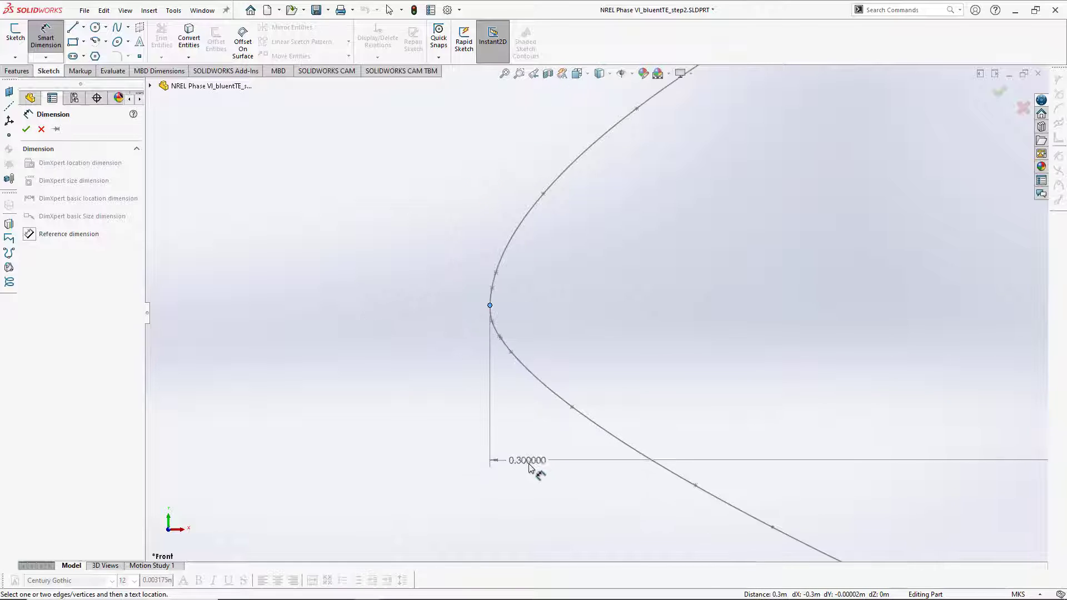
key("Escape")
Zoom to fit the whole airfoil and close SOLIDWORKS
scroll(447, 412, "up", 3)
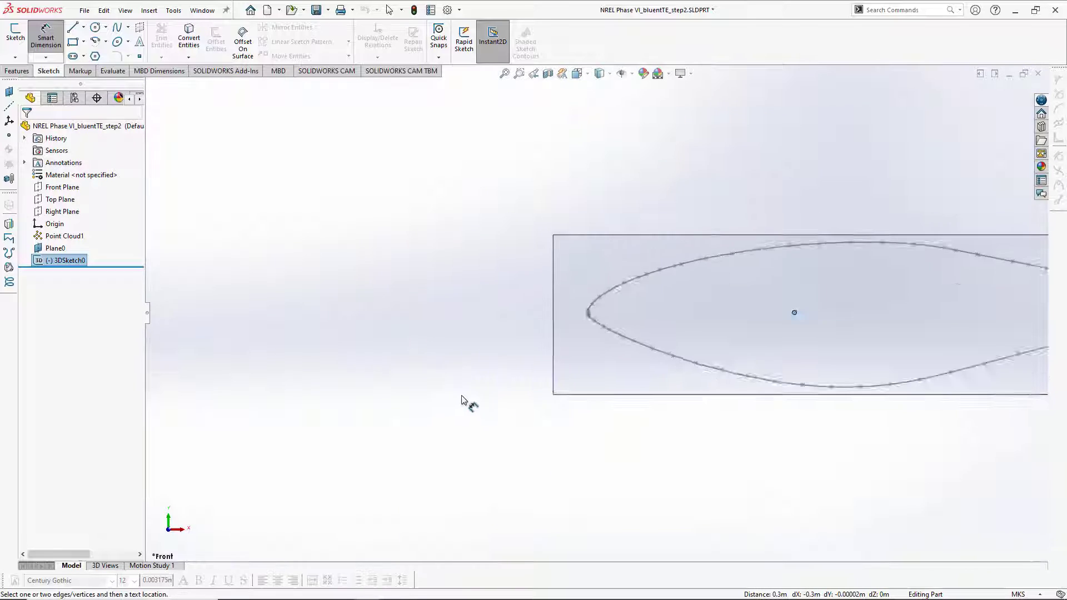
key("f")
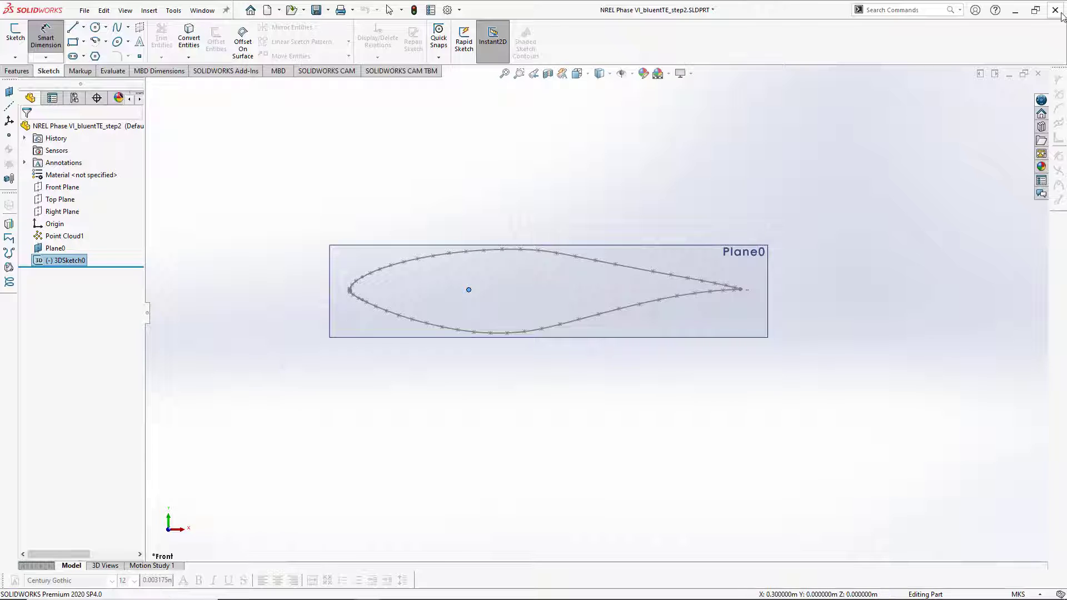
left_click(1059, 12)
Close without saving, then copy the eight part files from the SolidWorks folder
left_click(621, 214)
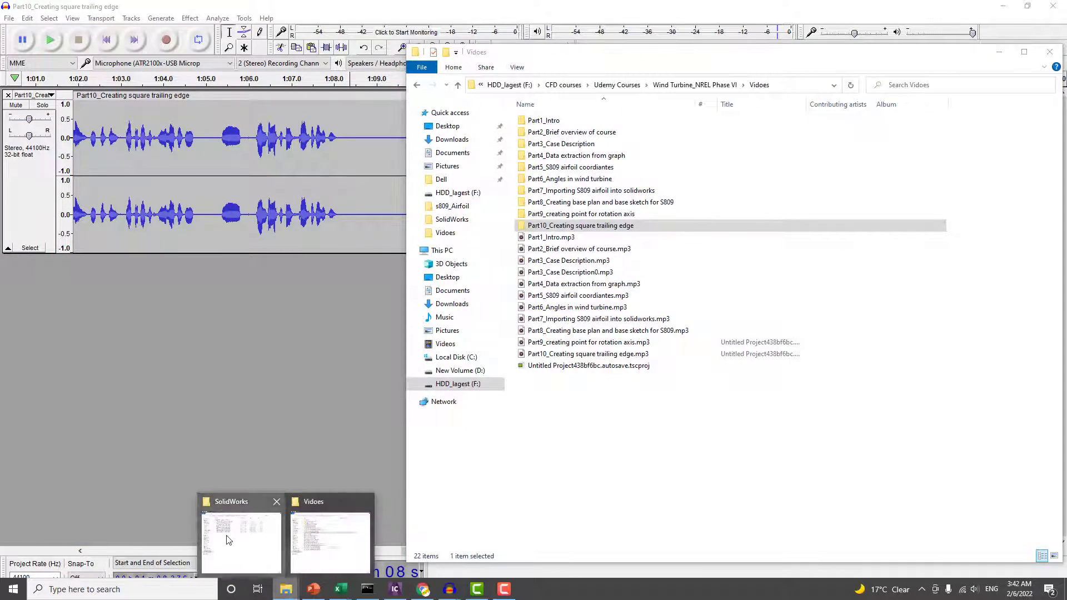
left_click(227, 540)
left_click_drag(670, 258, 530, 140)
right_click(554, 163)
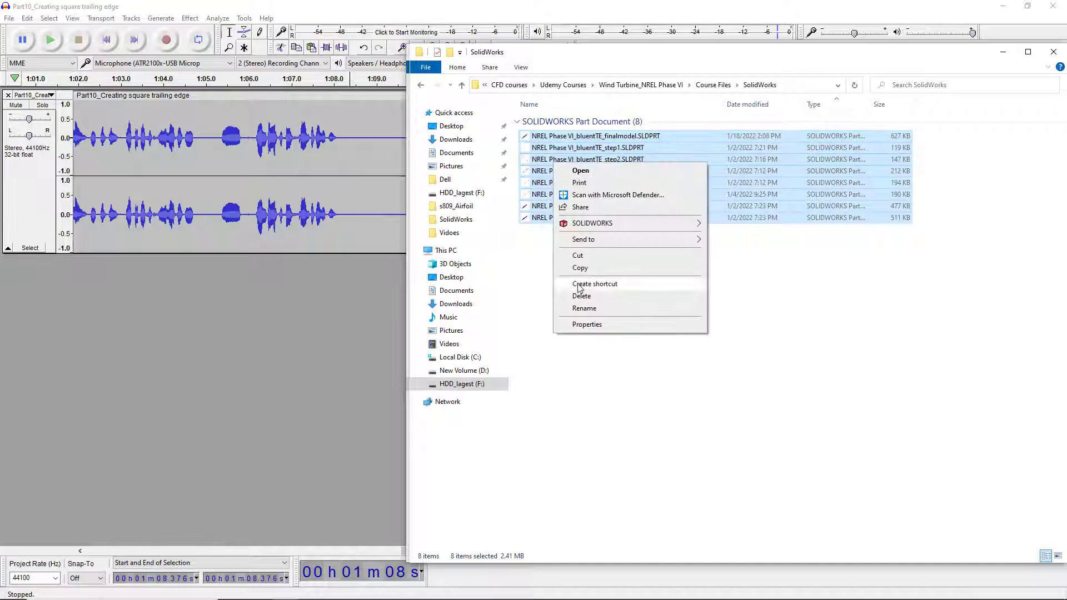
left_click(580, 268)
Create a New folder on HDD_lagest (F:) and paste the copied part files into it
left_click(478, 383)
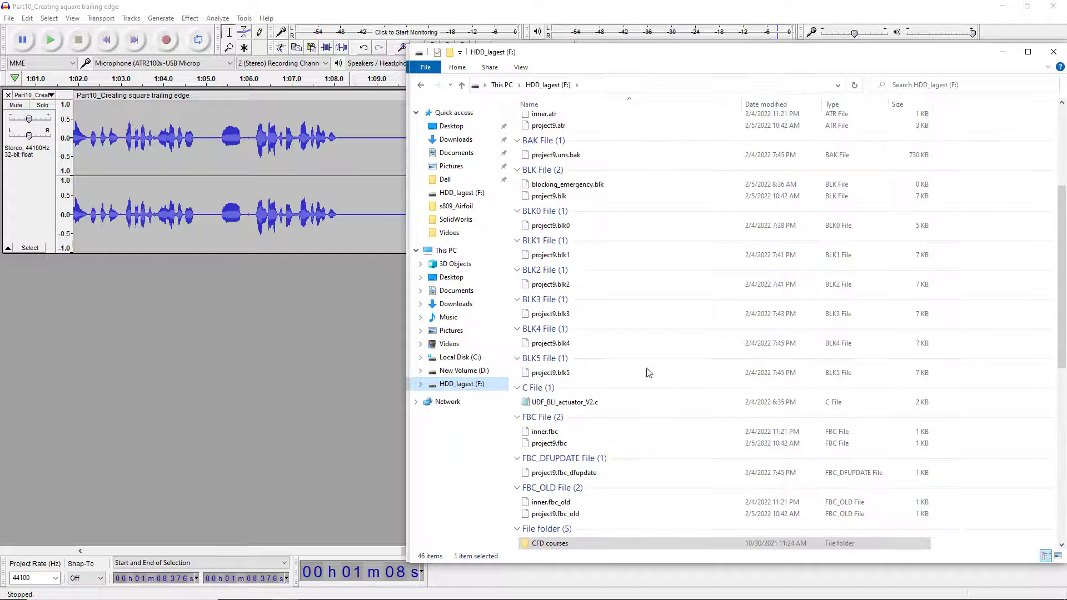
right_click(970, 321)
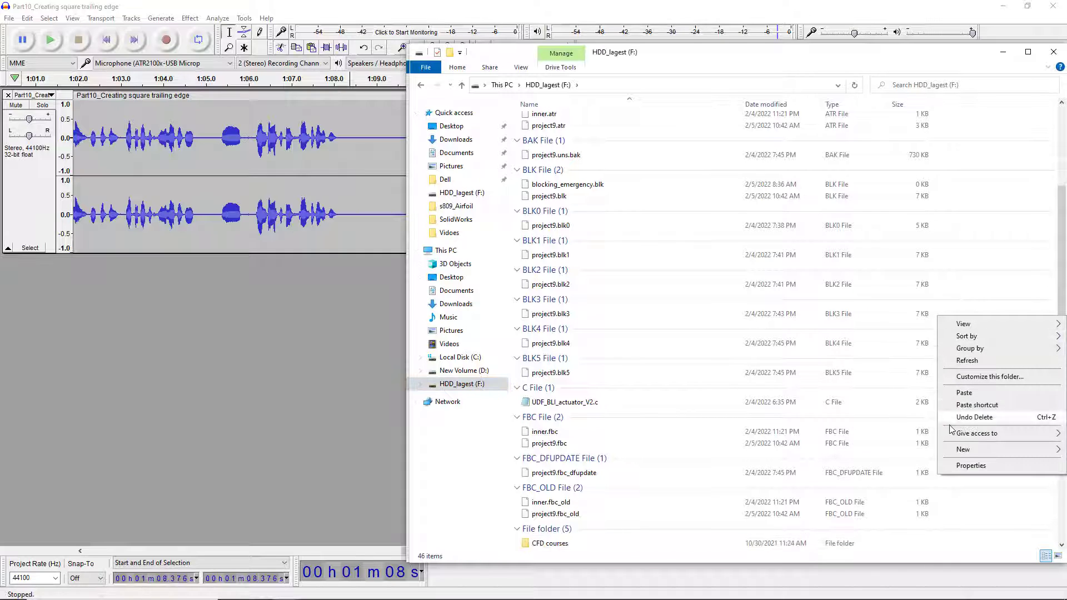
mouse_move(959, 455)
left_click(849, 451)
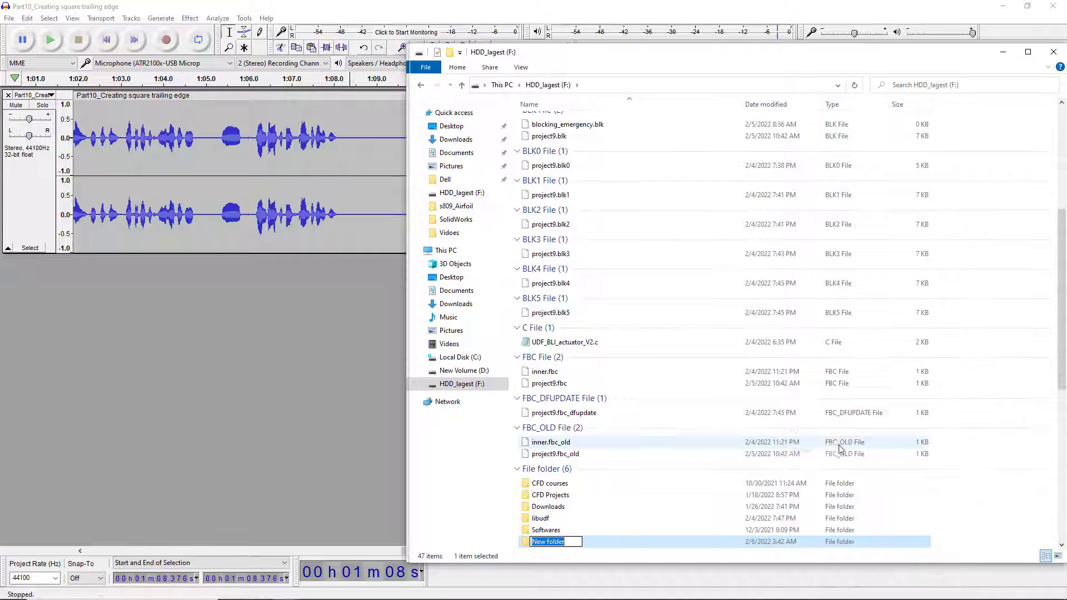
key("Return")
double_click(525, 542)
right_click(595, 259)
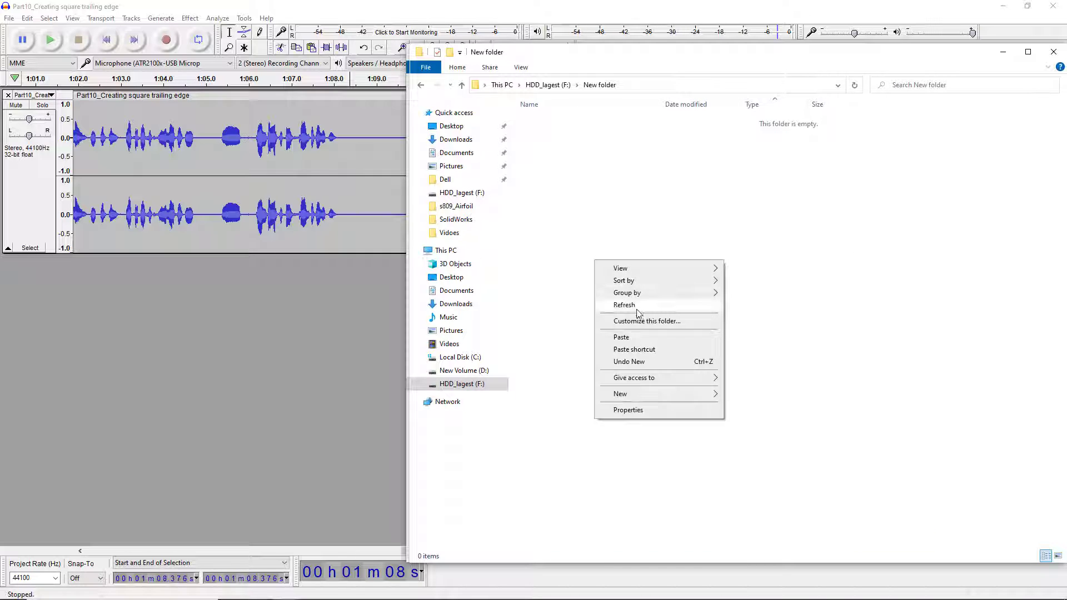
left_click(623, 337)
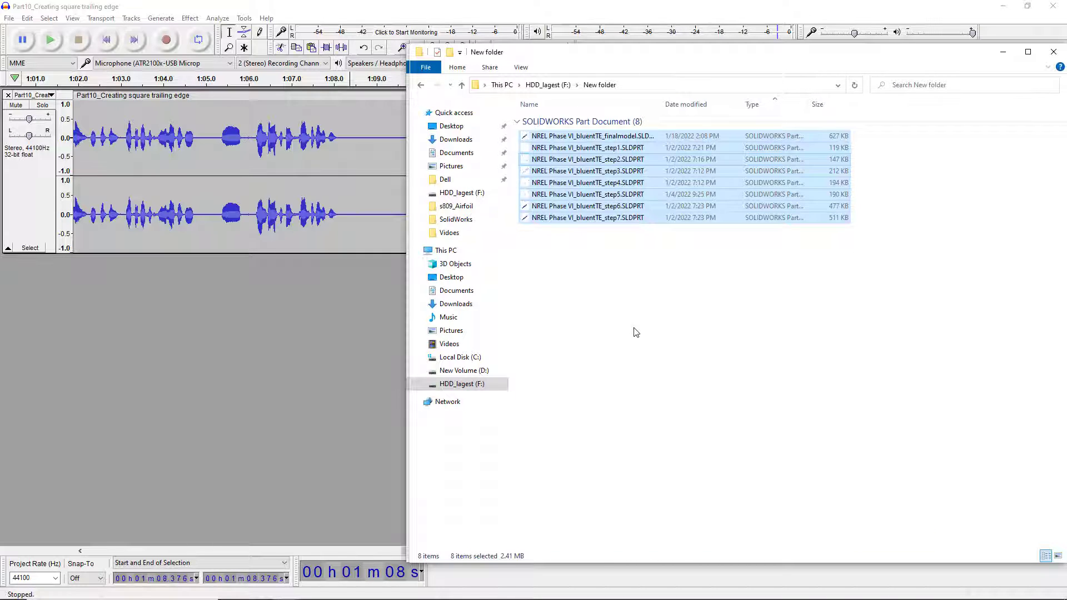
left_click(636, 332)
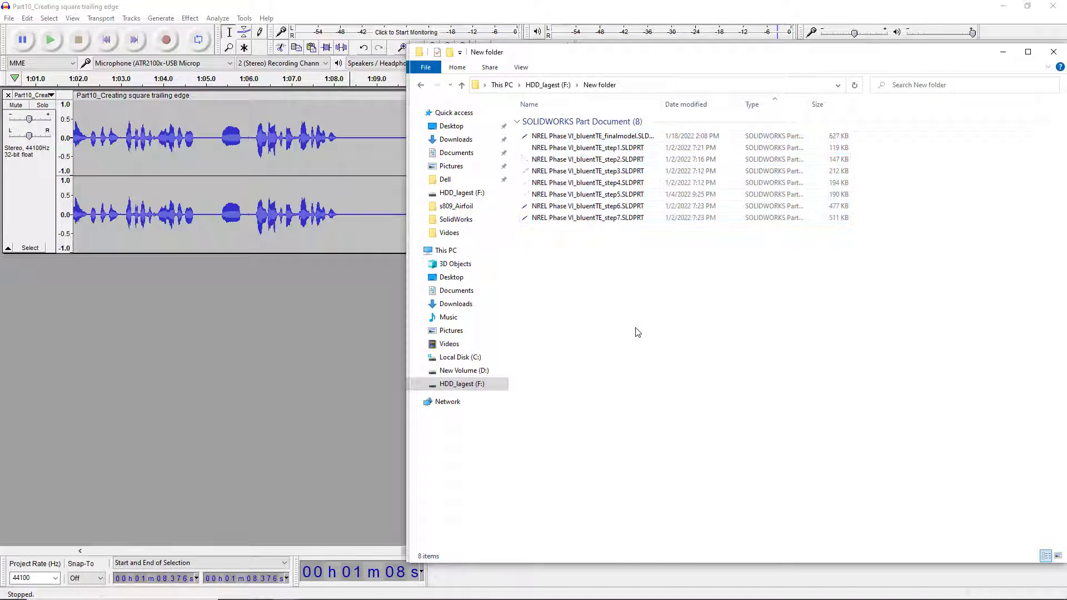
Open the step2 part file, then bring up the NREL Phase VI presentation's S809 slide
left_click(600, 161)
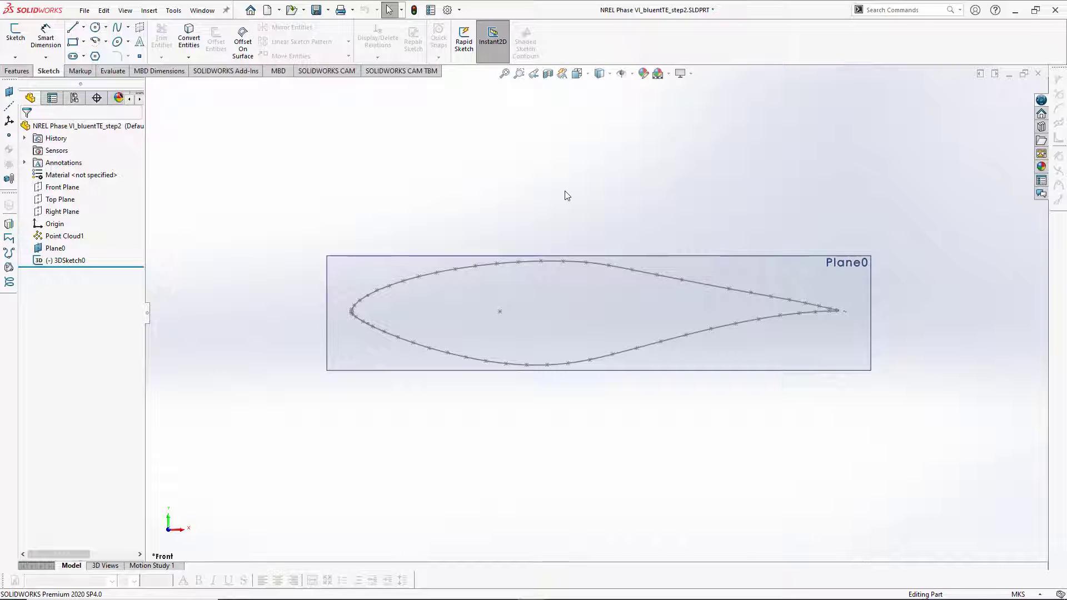
left_click(313, 590)
Scroll to slide 16 and zoom it to 200%
scroll(328, 310, "down", 2)
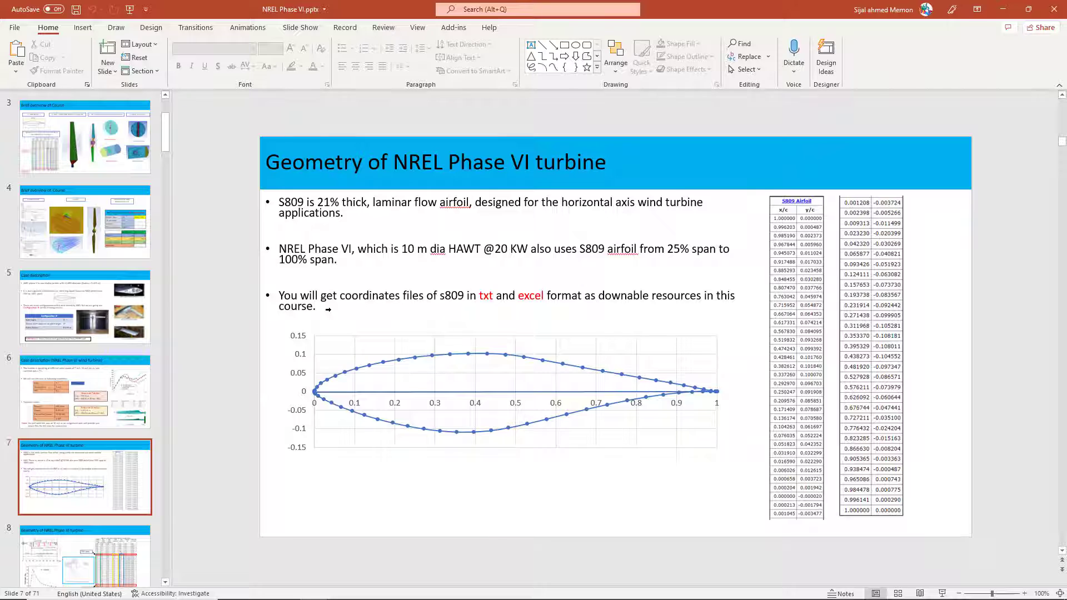
scroll(328, 309, "down", 3)
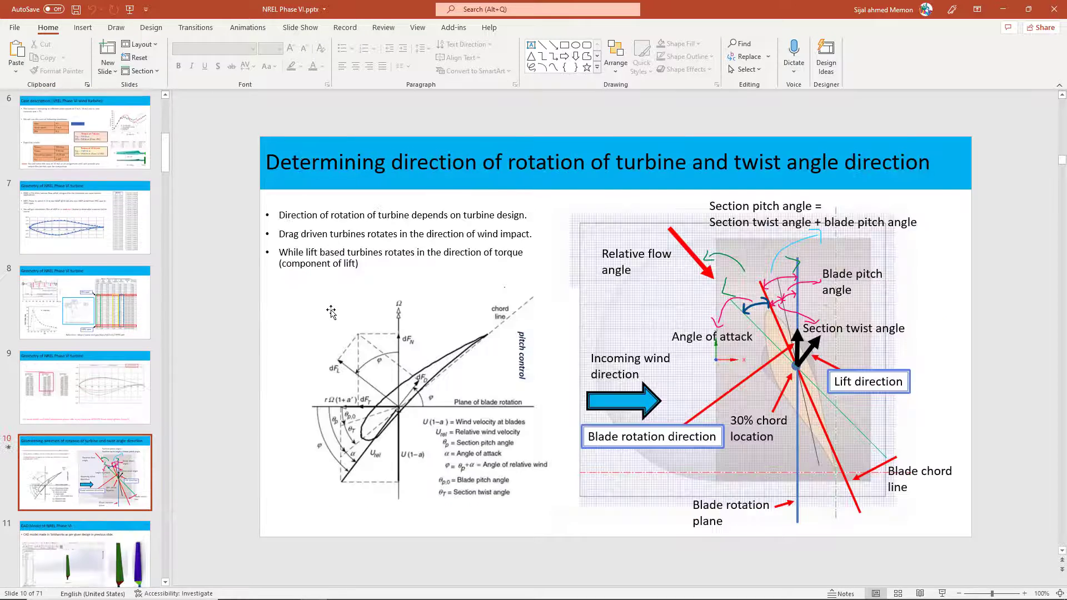
scroll(331, 312, "down", 4)
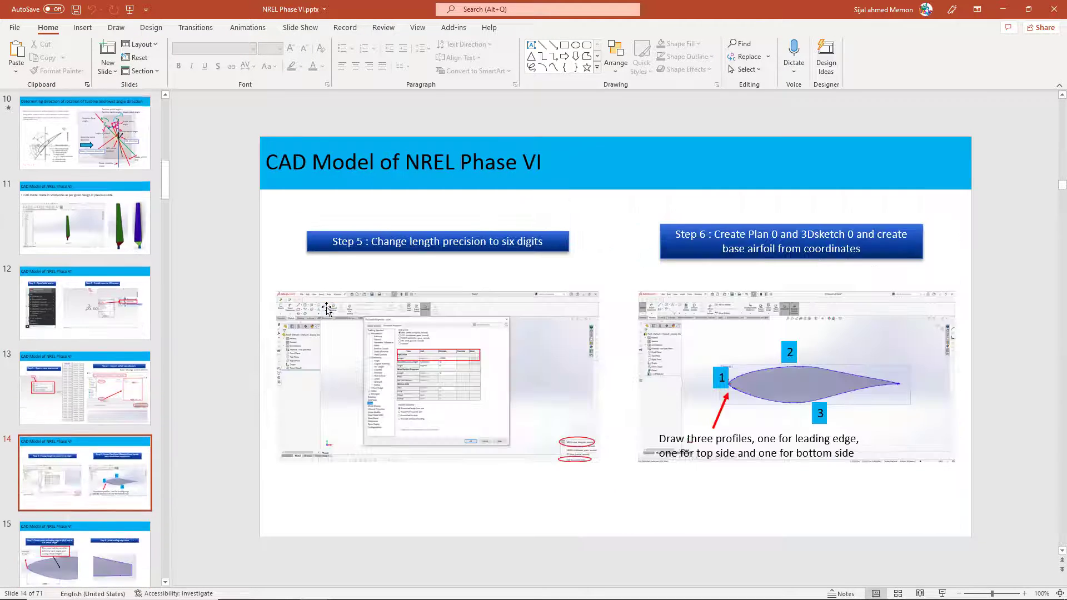
scroll(404, 349, "down", 1)
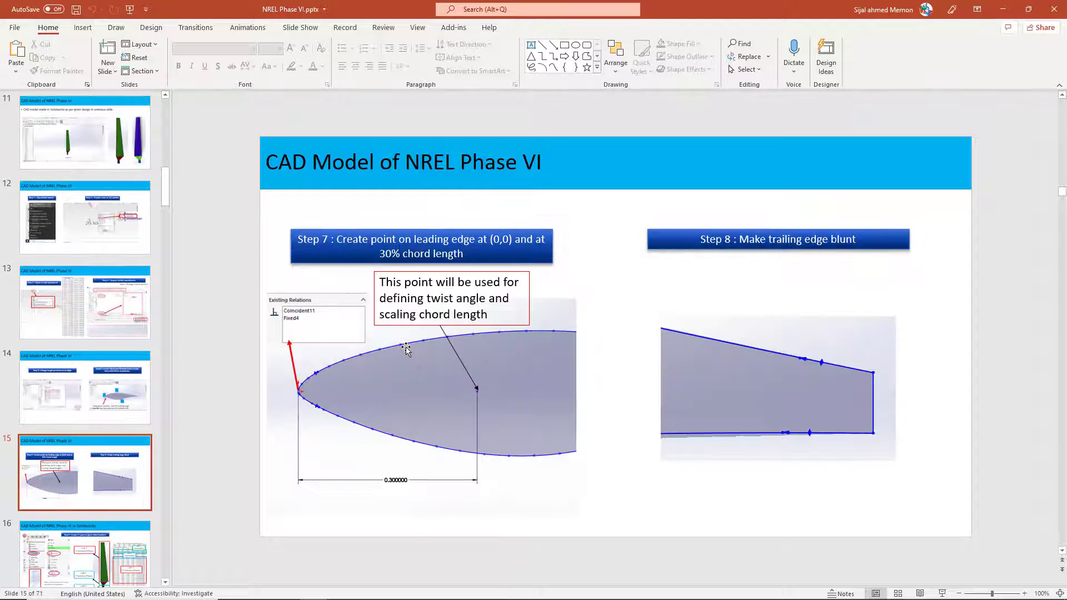
scroll(406, 349, "down", 1)
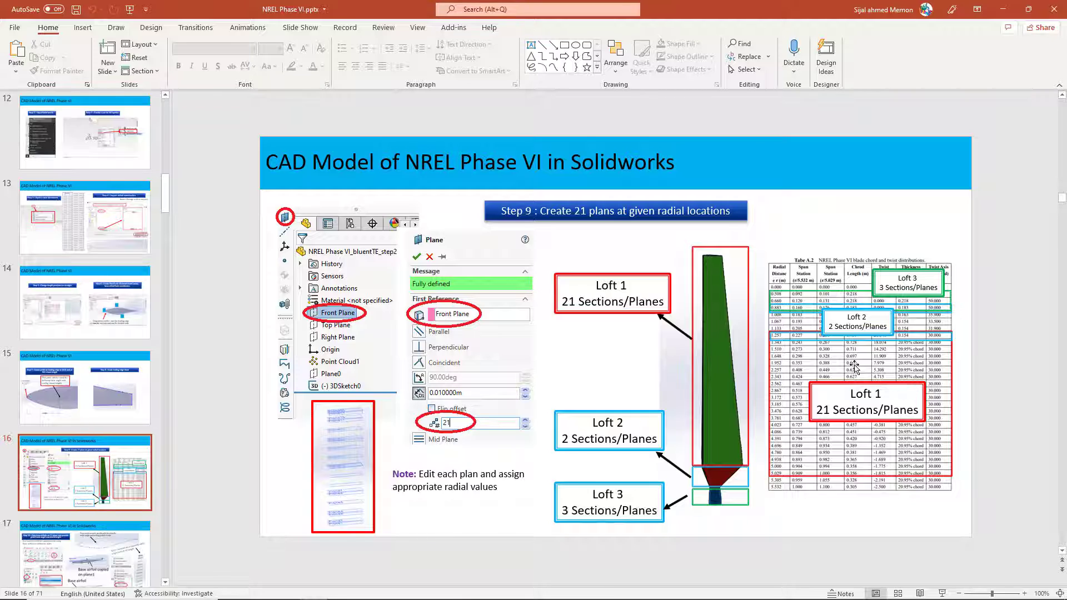
scroll(849, 368, "up", 5, "ctrl")
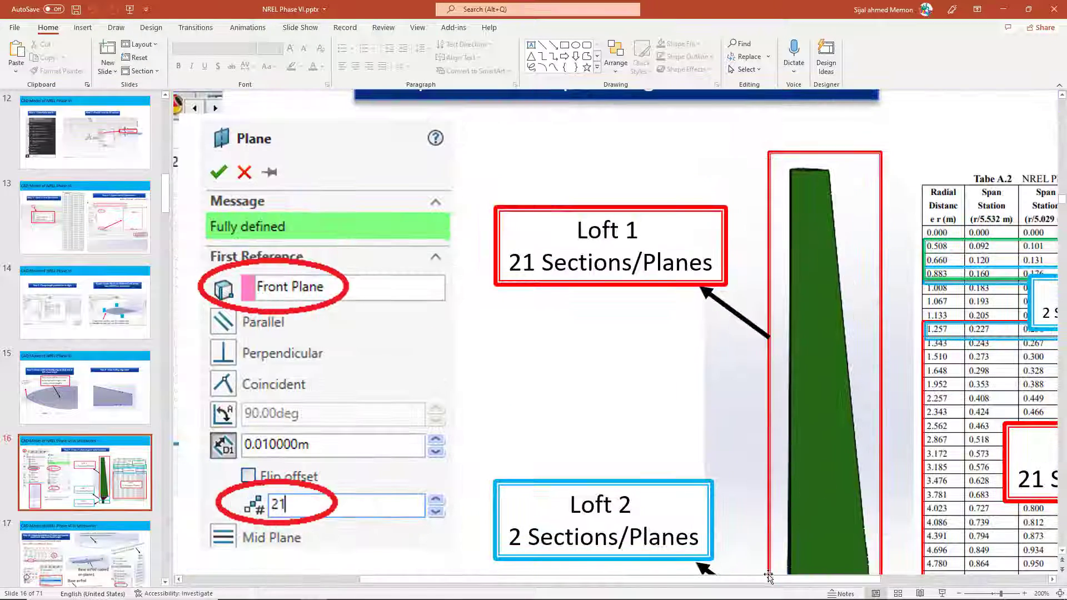
left_click_drag(802, 583, 967, 583)
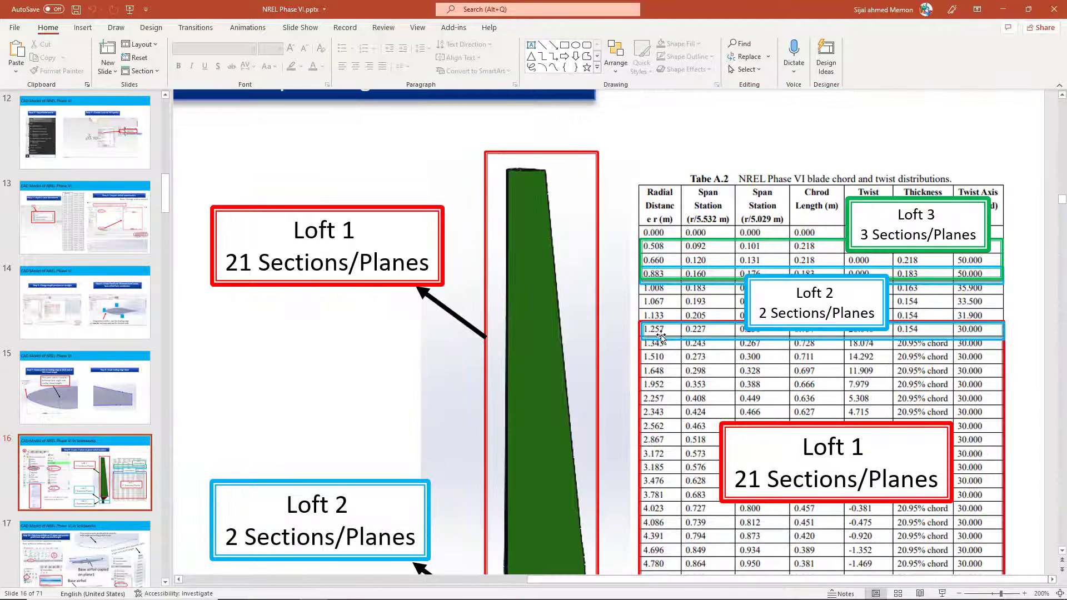
Read the Table A.2 radial distances, then return to SOLIDWORKS
scroll(662, 308, "down", 1)
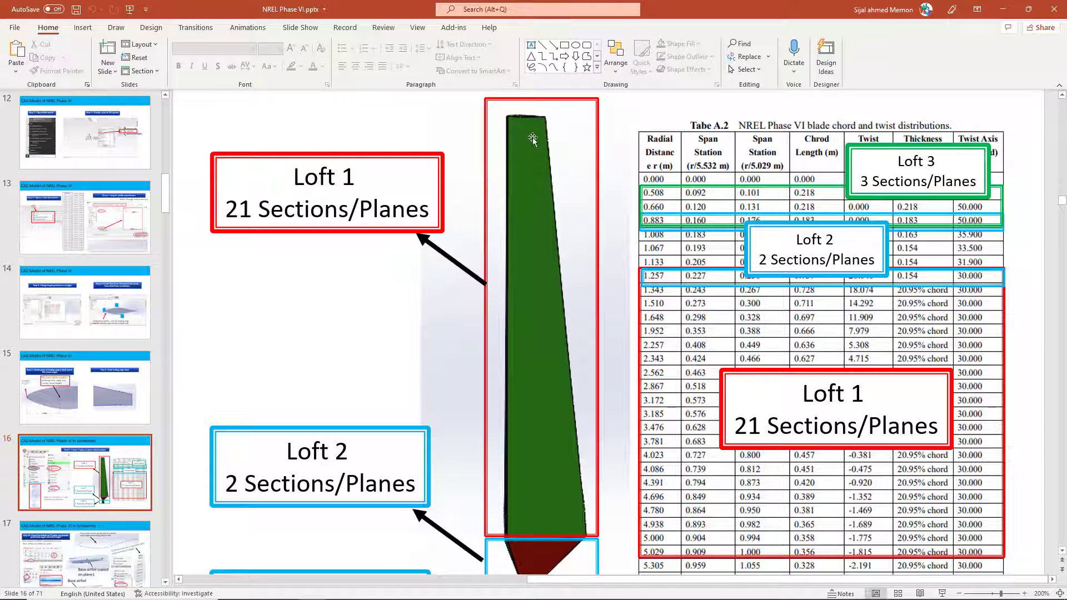
scroll(542, 500, "down", 1)
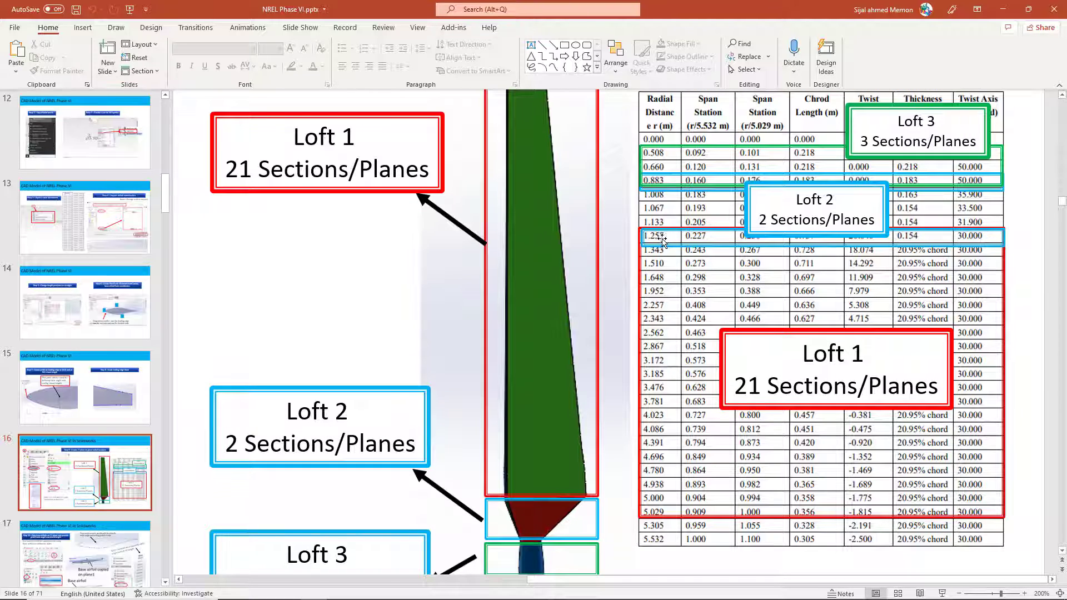
scroll(520, 473, "down", 2)
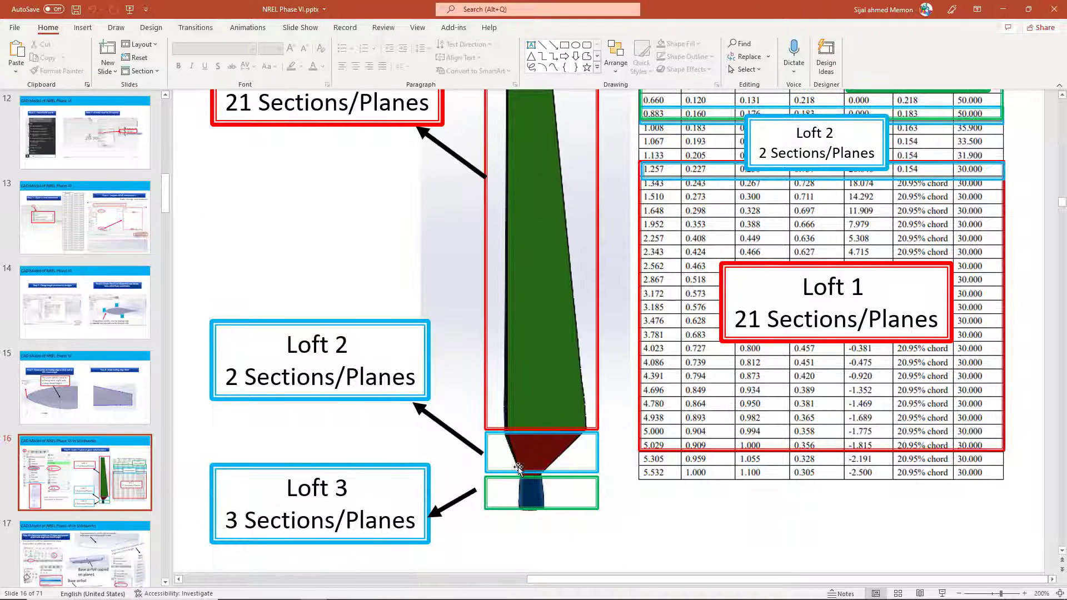
scroll(531, 486, "up", 2)
scroll(643, 179, "up", 1)
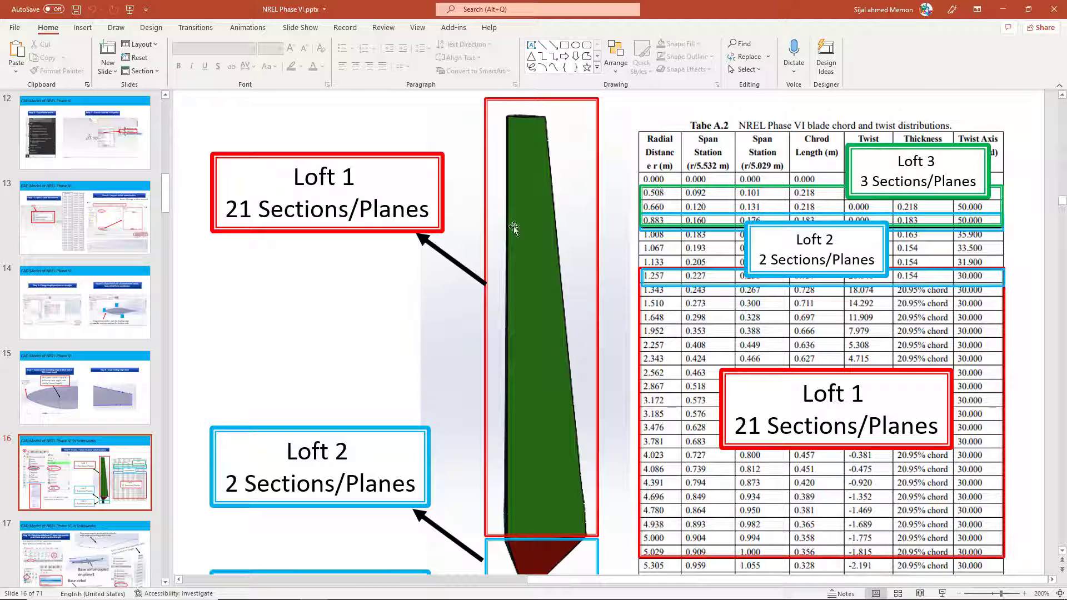
left_click(1003, 9)
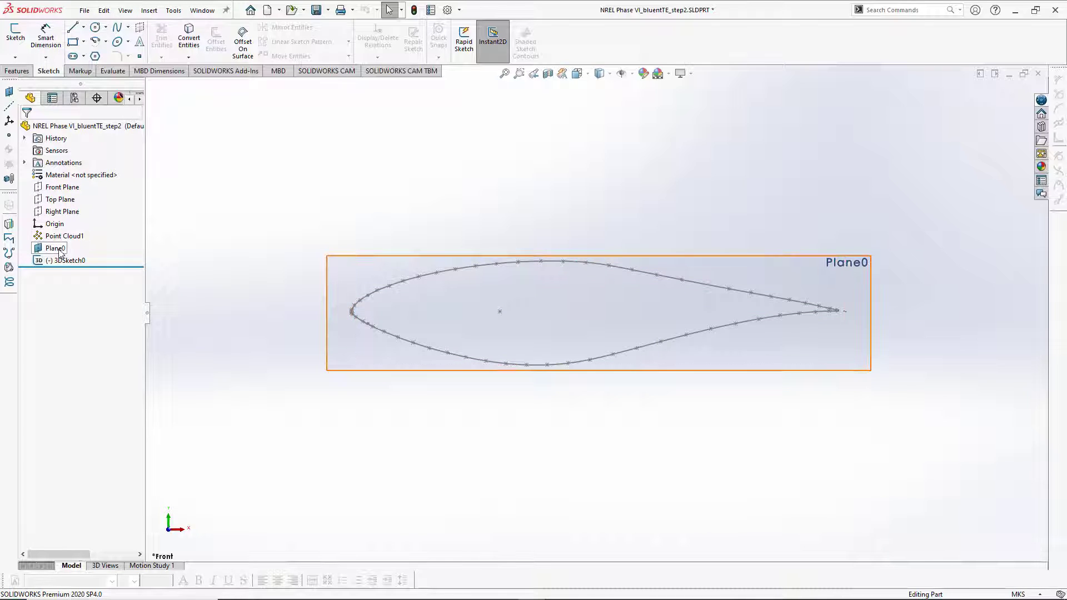
Add a plane on Front Plane with 0.01 m offset and 21 instances, then orbit to view the stack
left_click(76, 188)
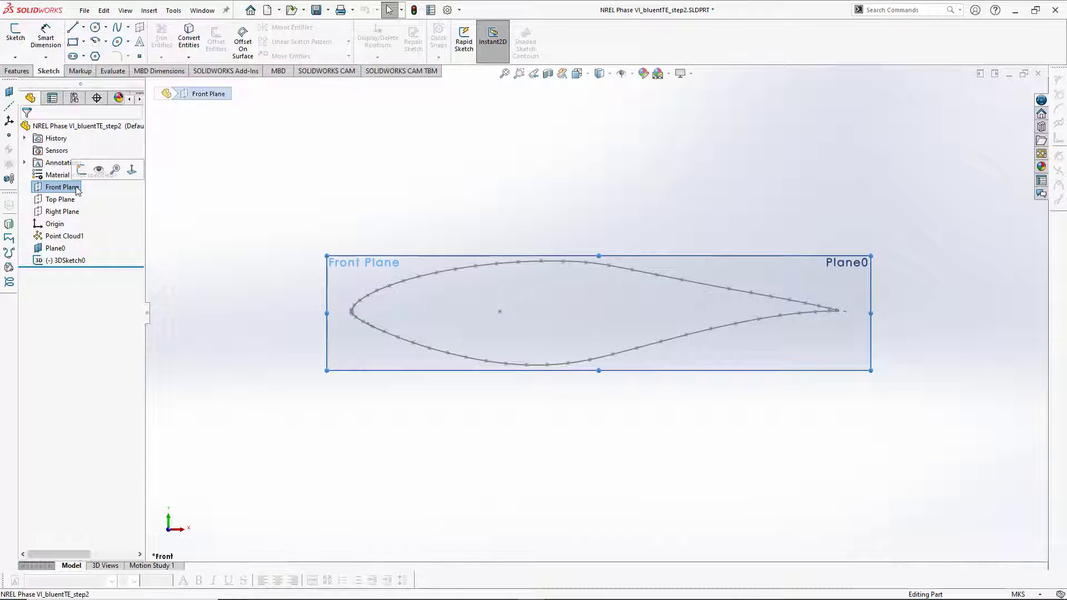
left_click(9, 94)
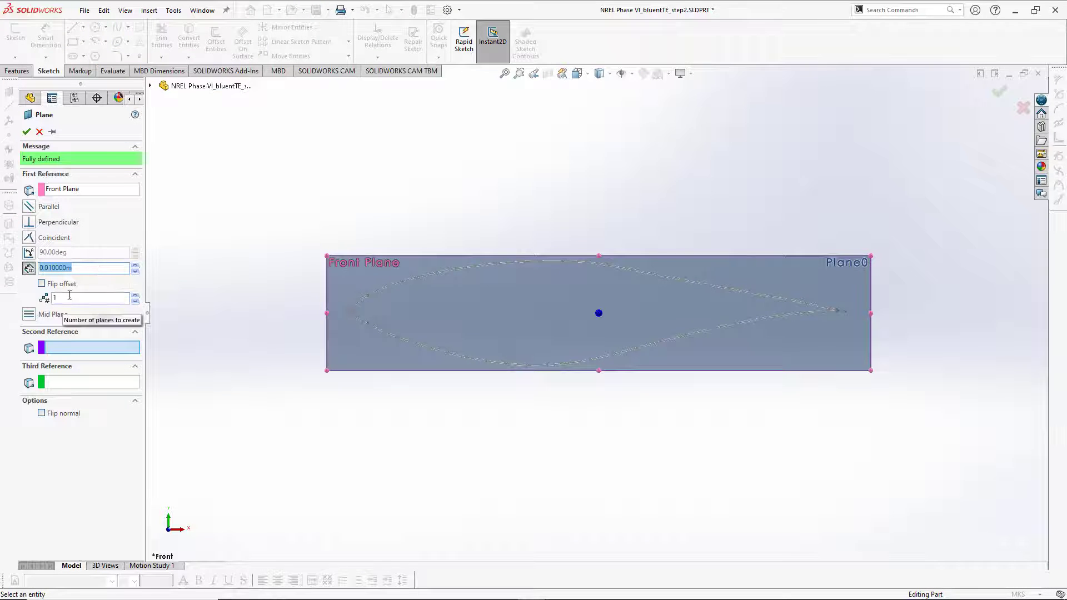
left_click(74, 298)
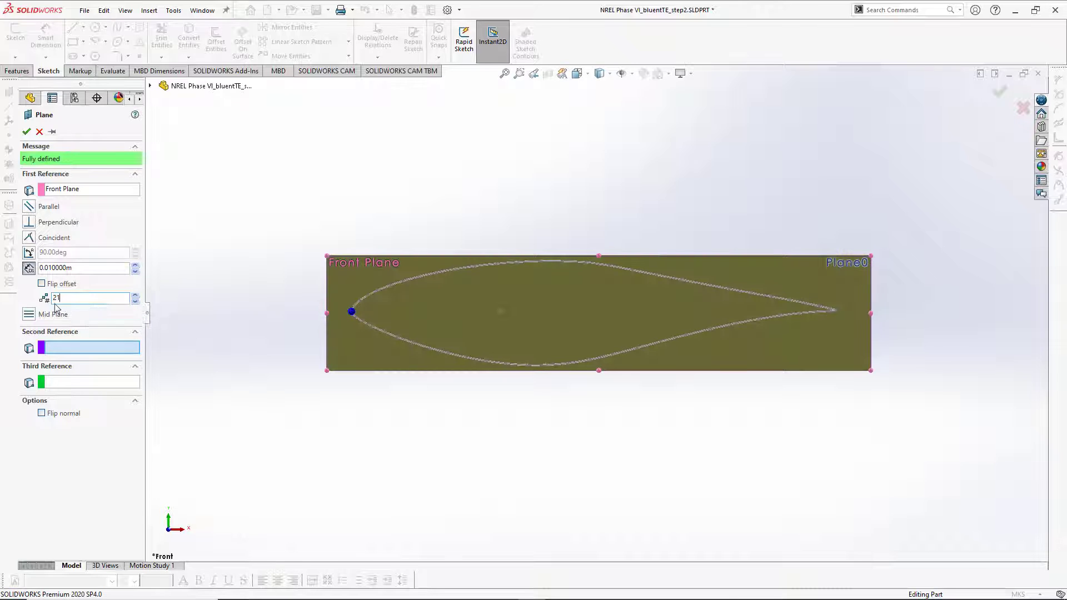
key("Return")
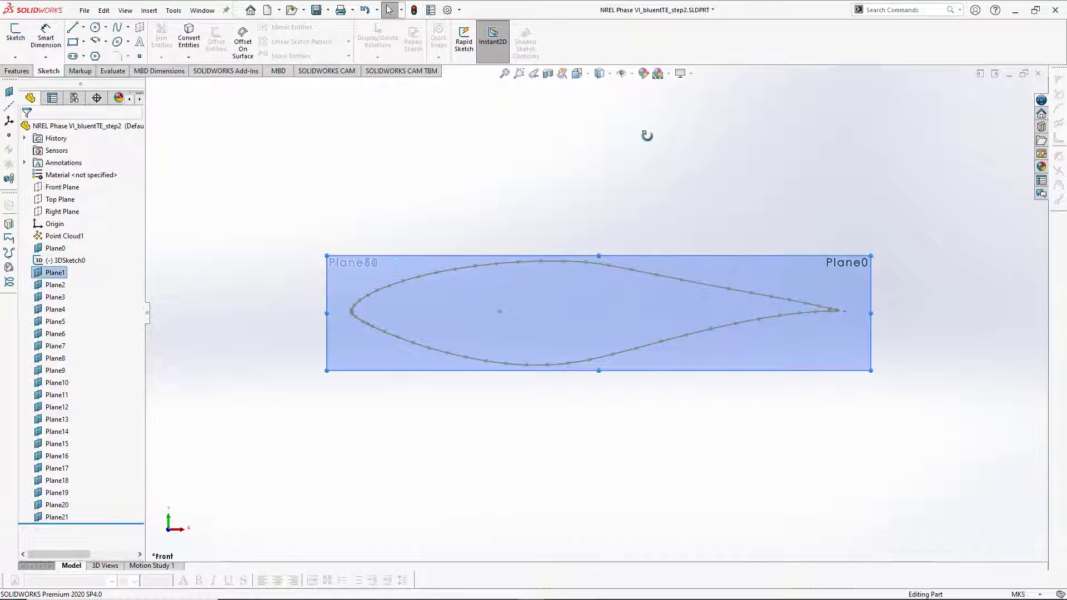
middle_click_drag(646, 126, 526, 116)
Open Plane1's definition for editing and check the radial station table in PowerPoint
scroll(489, 167, "down", 3)
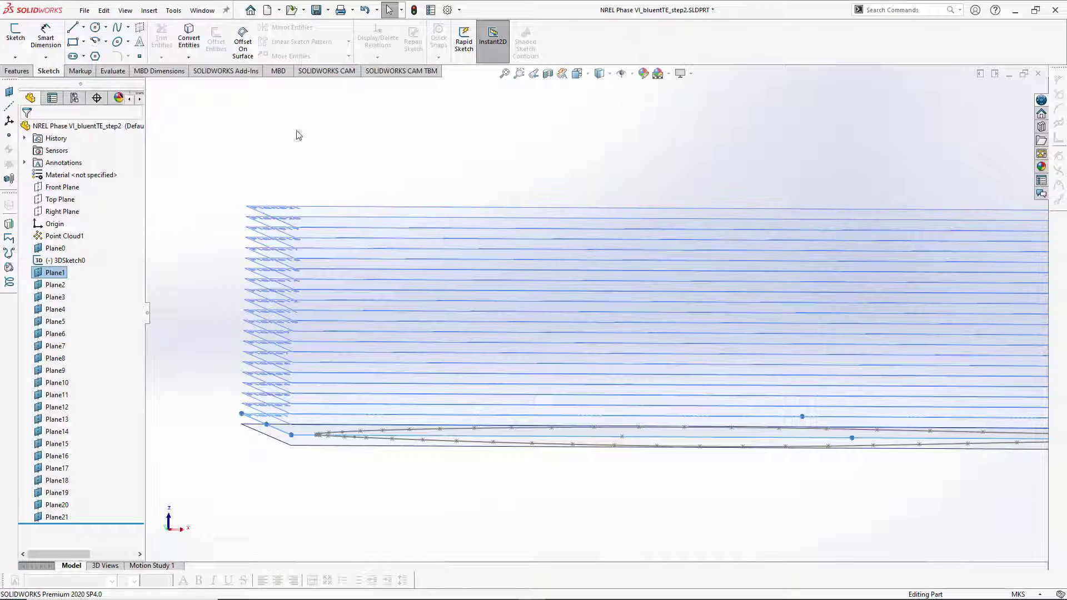
left_click(56, 273)
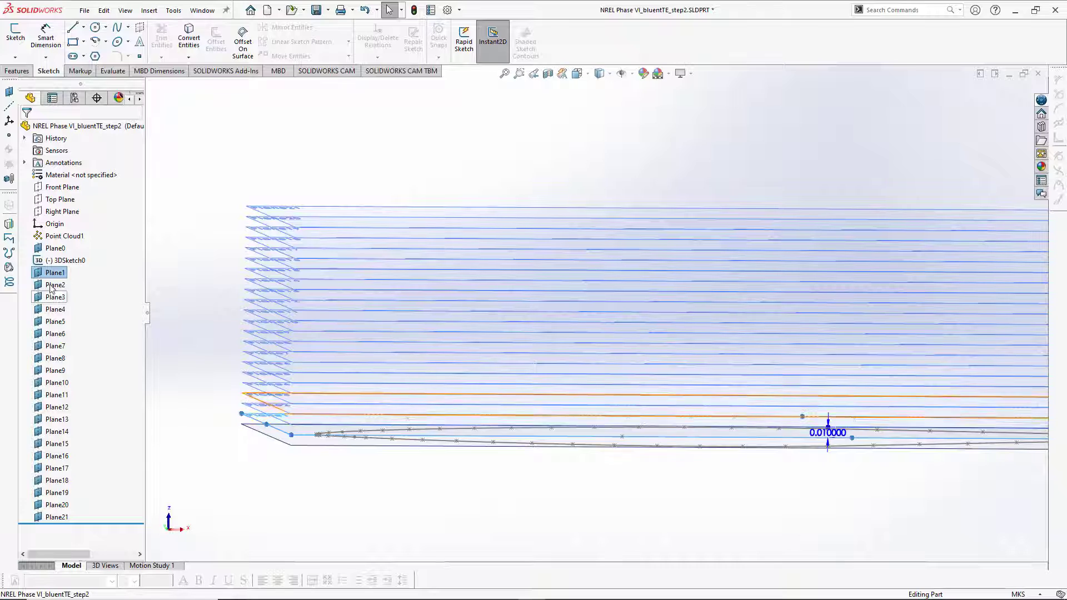
left_click(49, 270)
left_click(48, 269)
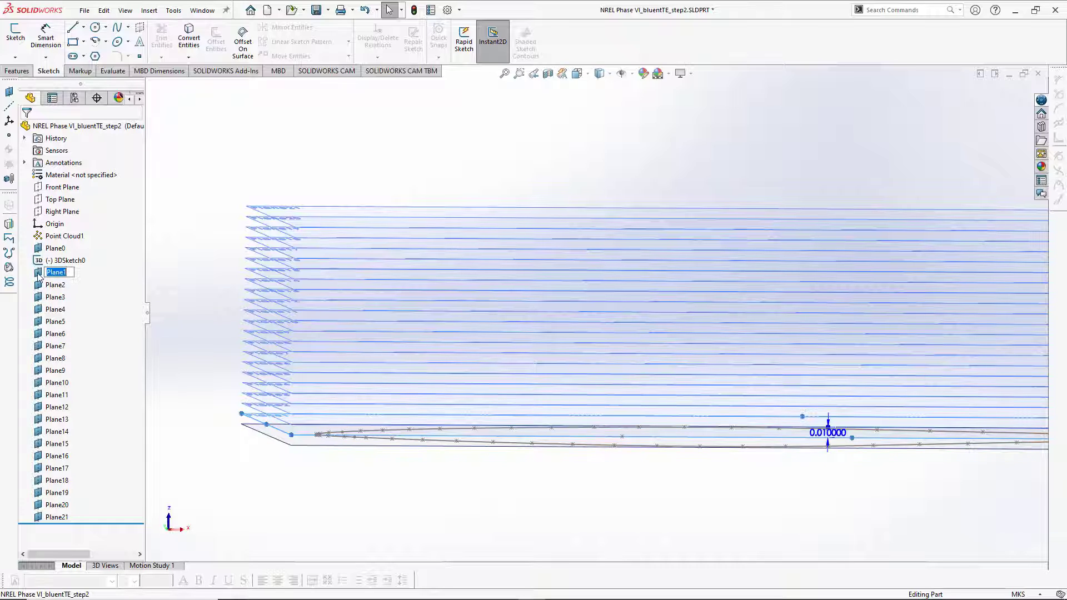
left_click(47, 271)
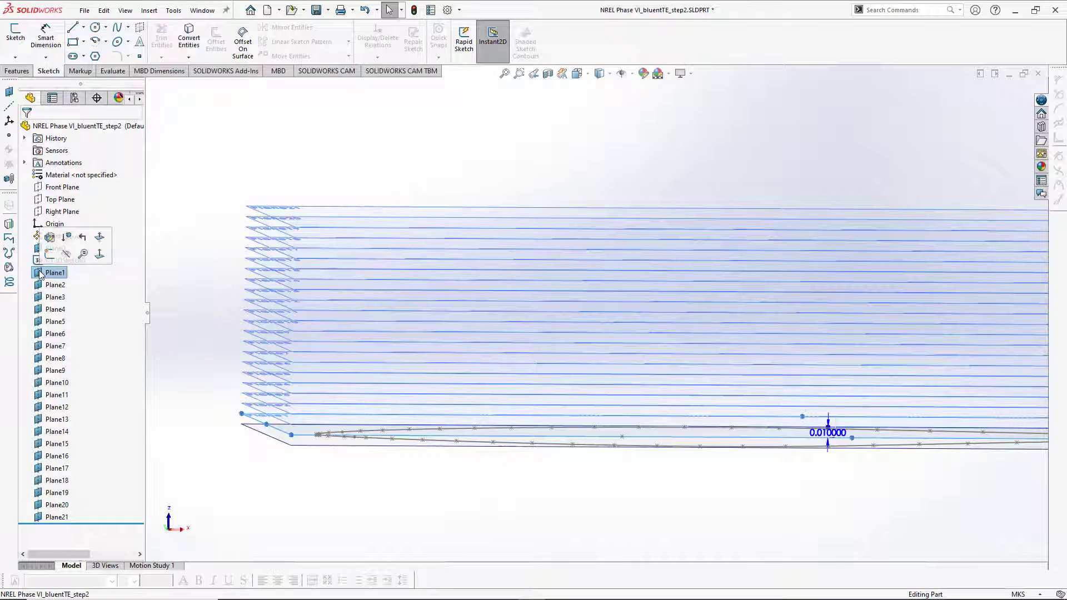
left_click(50, 238)
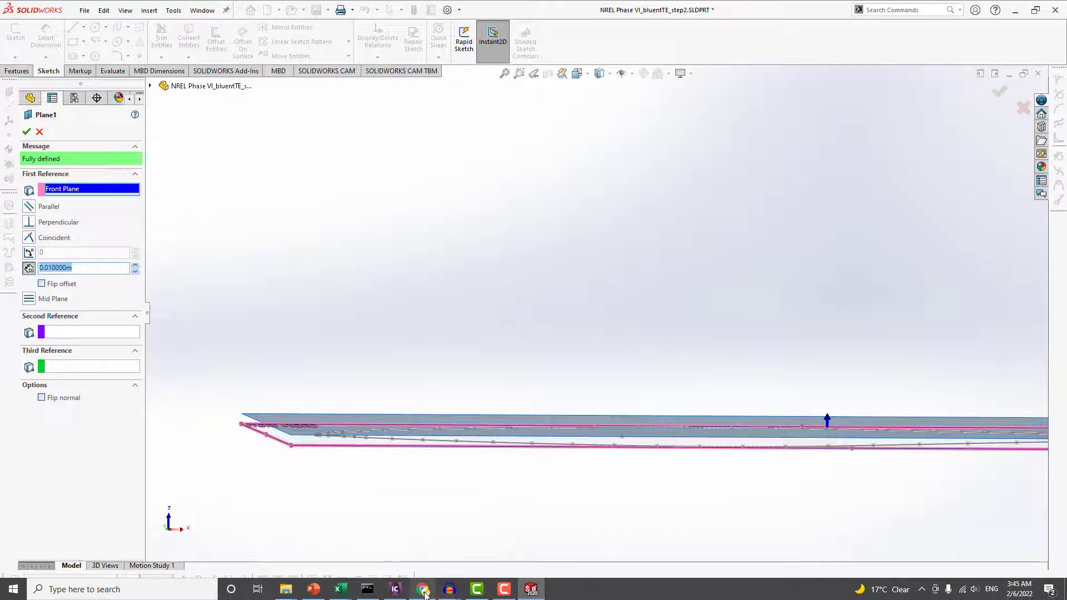
left_click(321, 592)
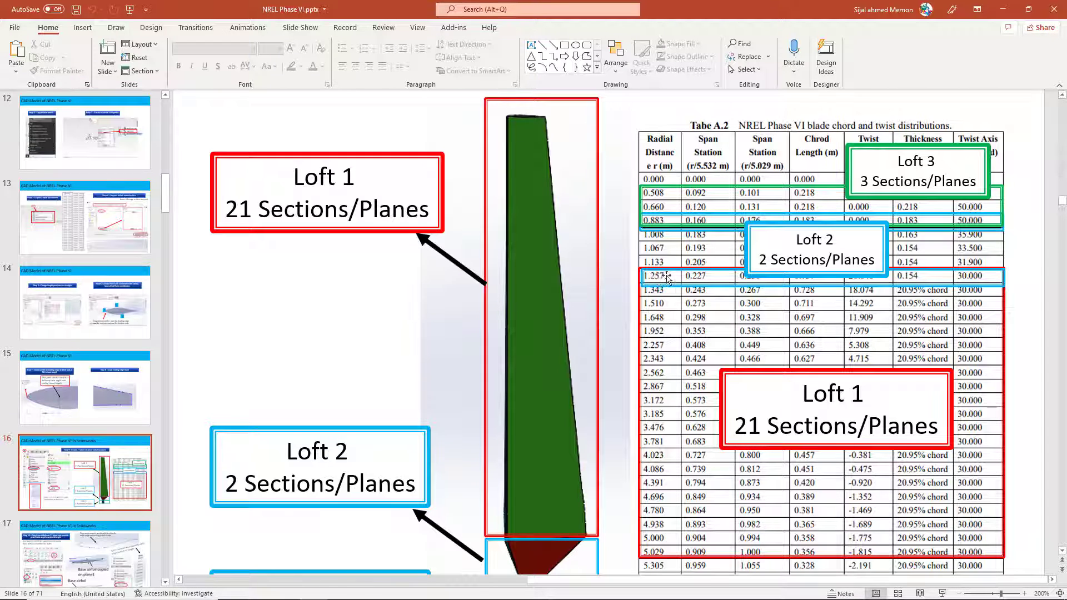
left_click(1003, 9)
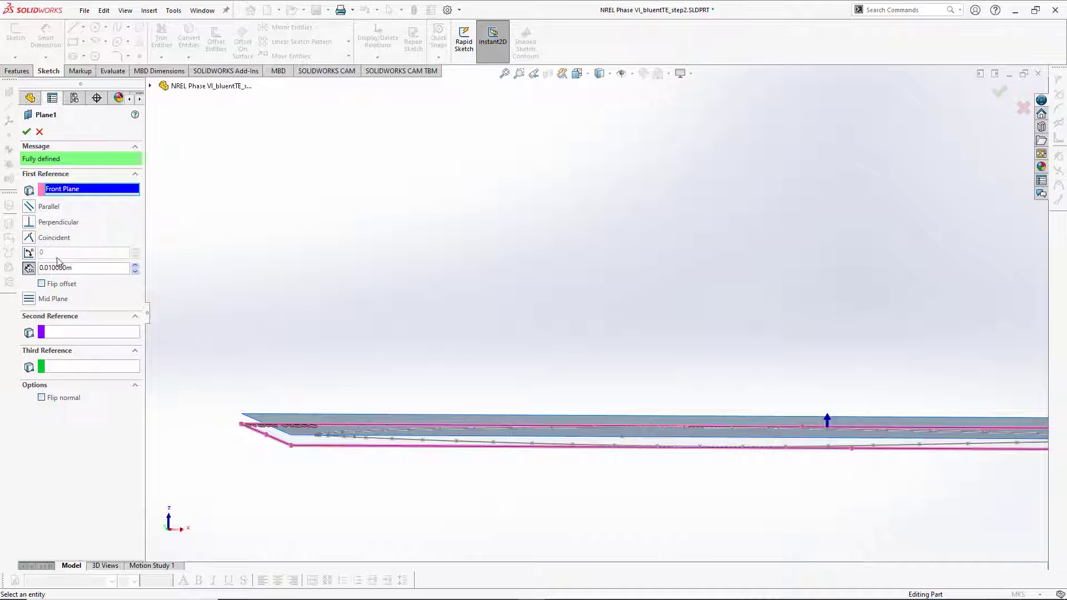
Change Plane1's offset distance to 1.257 m and accept the edit
left_click(74, 267)
double_click(99, 270)
type("1")
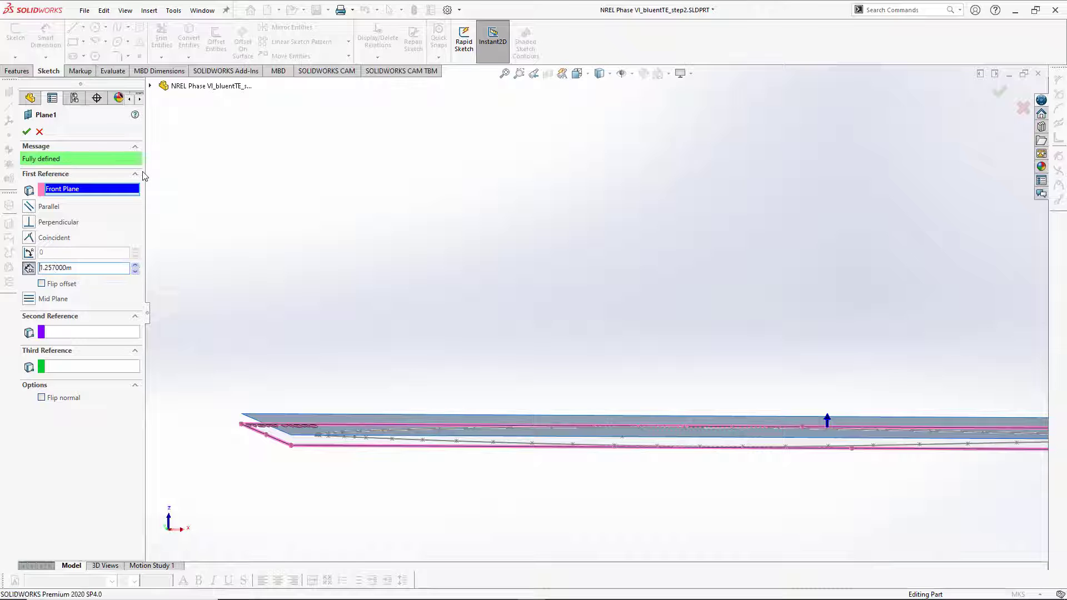
key("Return")
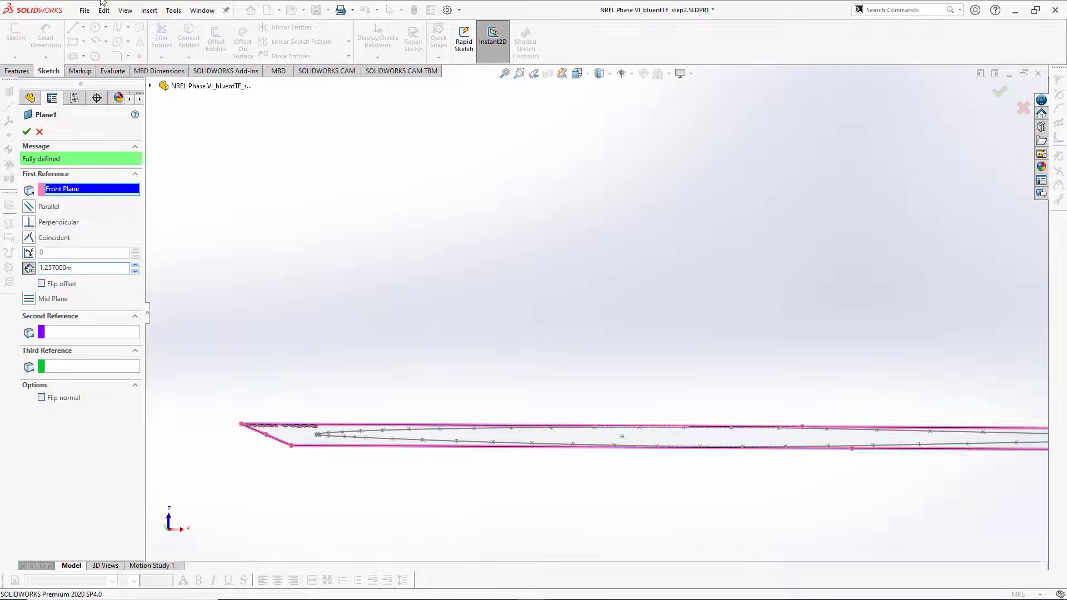
left_click(26, 132)
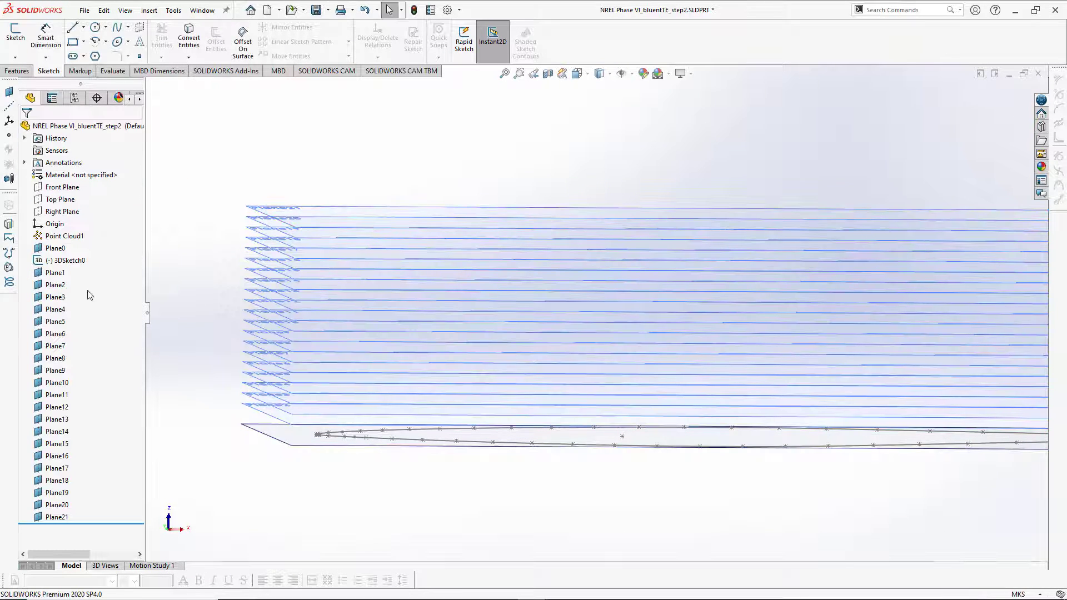
Select Plane2, then restore SOLIDWORKS and PowerPoint to windowed size
left_click(61, 286)
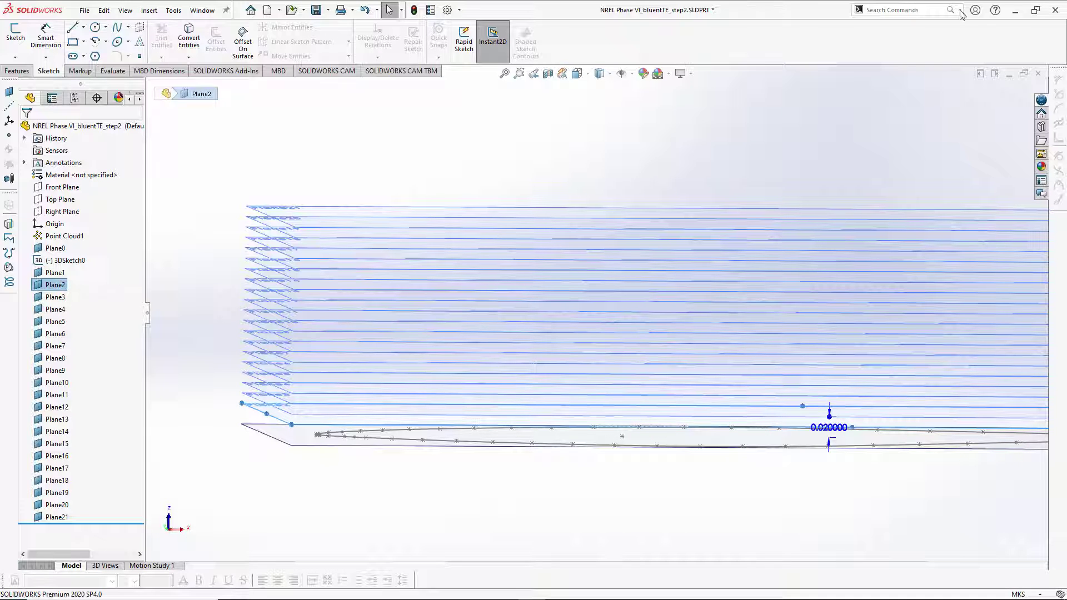
left_click(1036, 10)
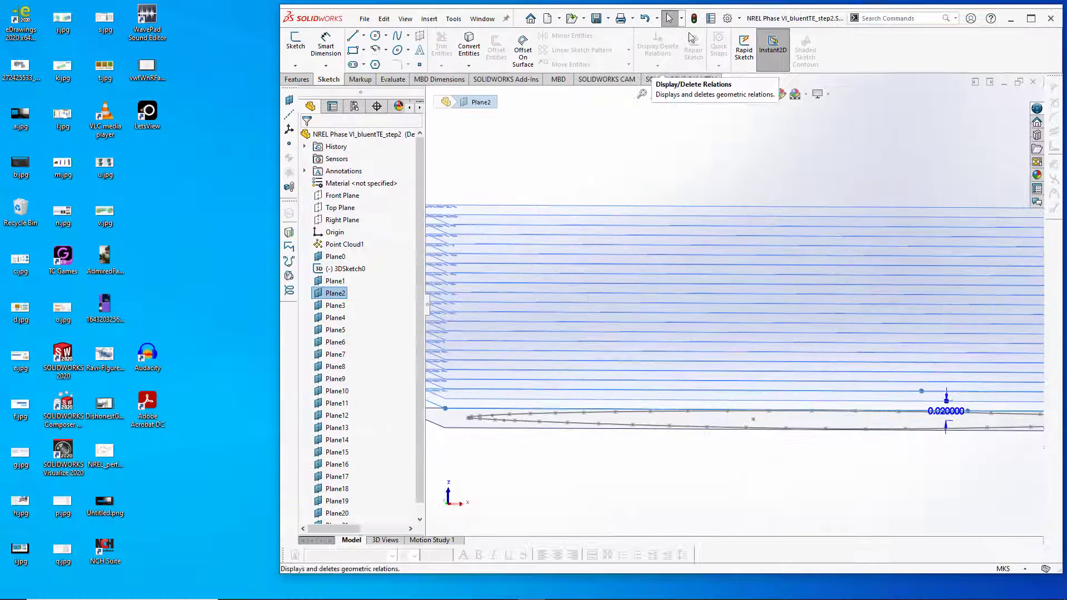
mouse_move(341, 590)
left_click(283, 536)
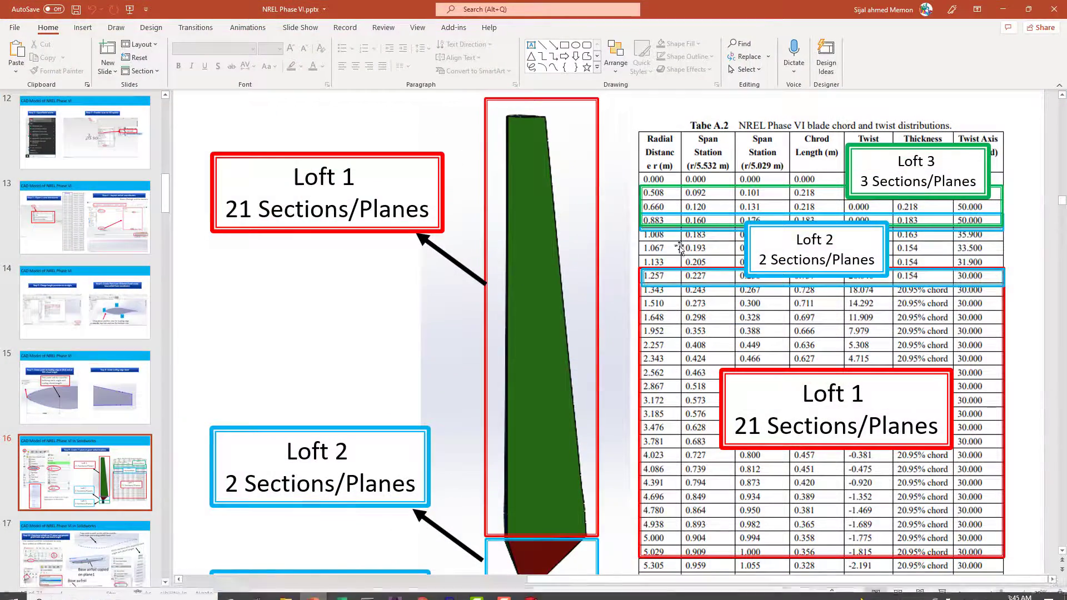
double_click(763, 10)
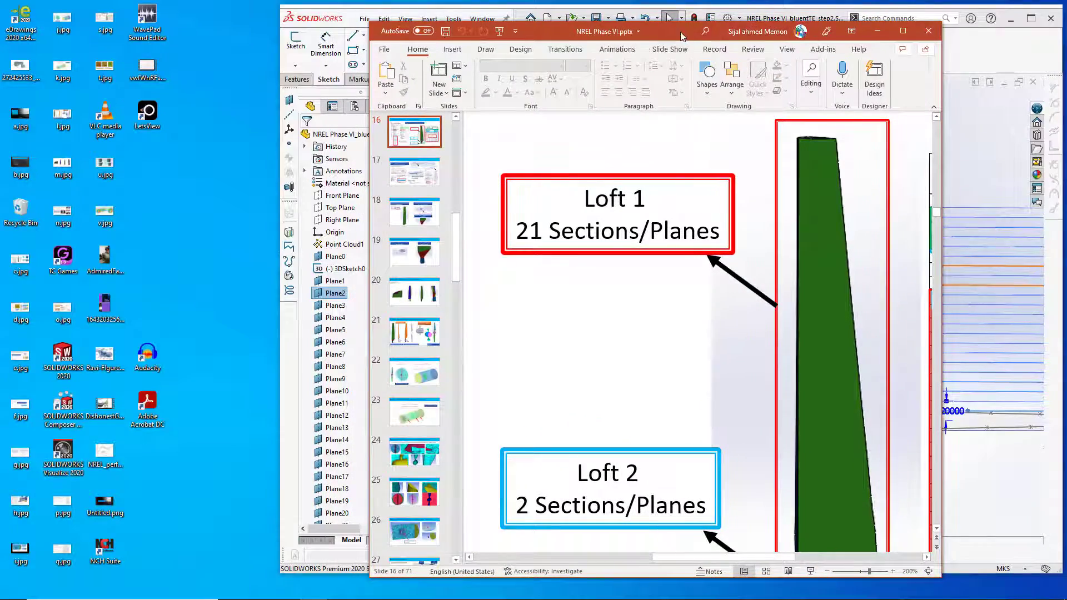
Tile the narrowed PowerPoint window on the left with SOLIDWORKS enlarged beside it
left_click_drag(671, 22, 239, 24)
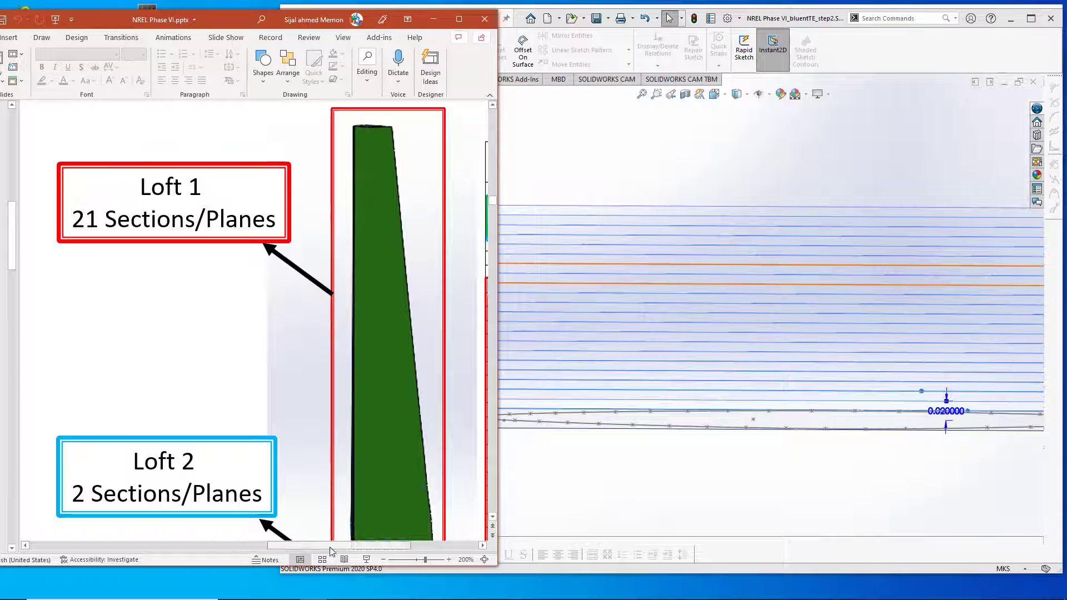
left_click_drag(250, 546, 367, 550)
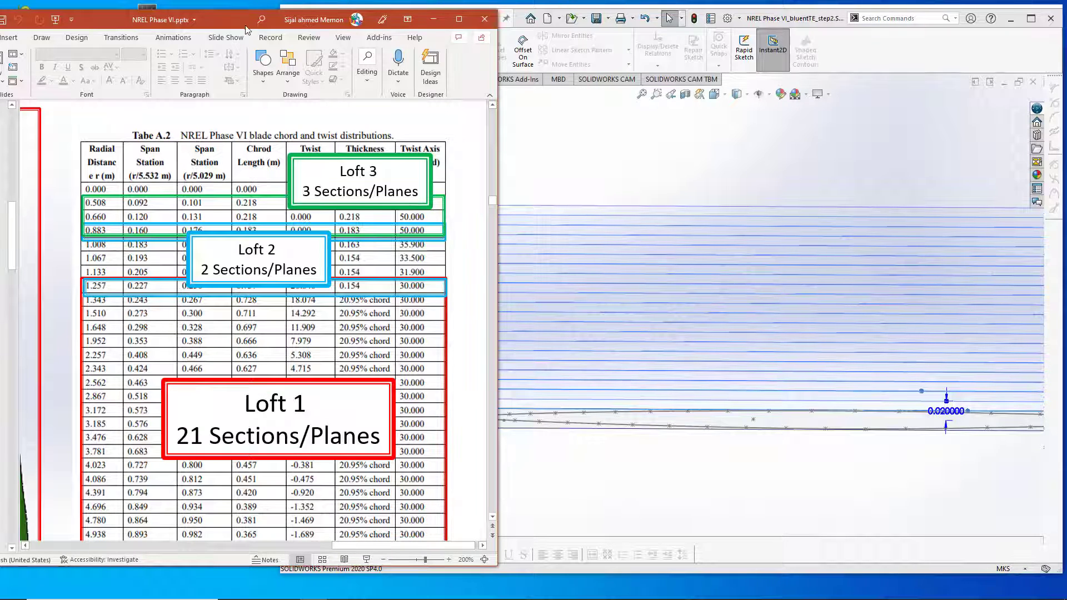
left_click_drag(221, 25, 162, 16)
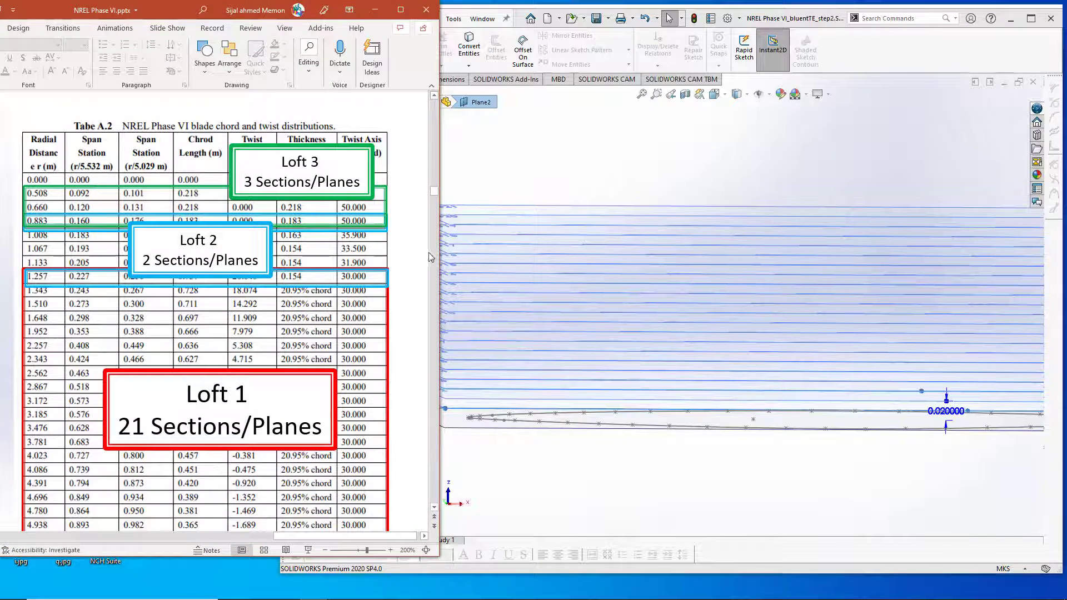
left_click_drag(439, 256, 272, 256)
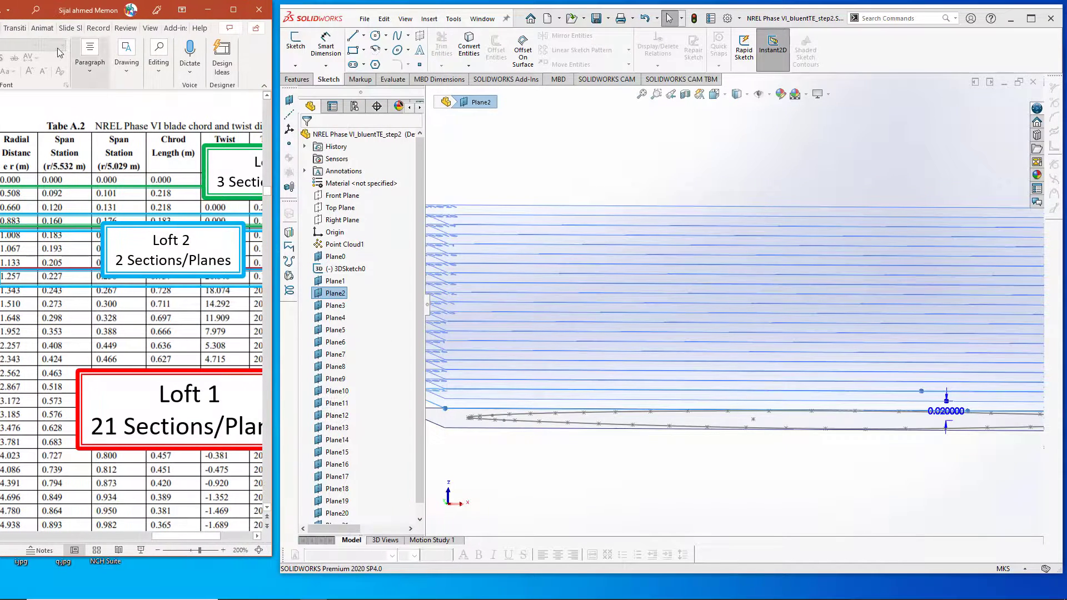
left_click_drag(43, 15, 69, 15)
left_click_drag(300, 276, 217, 276)
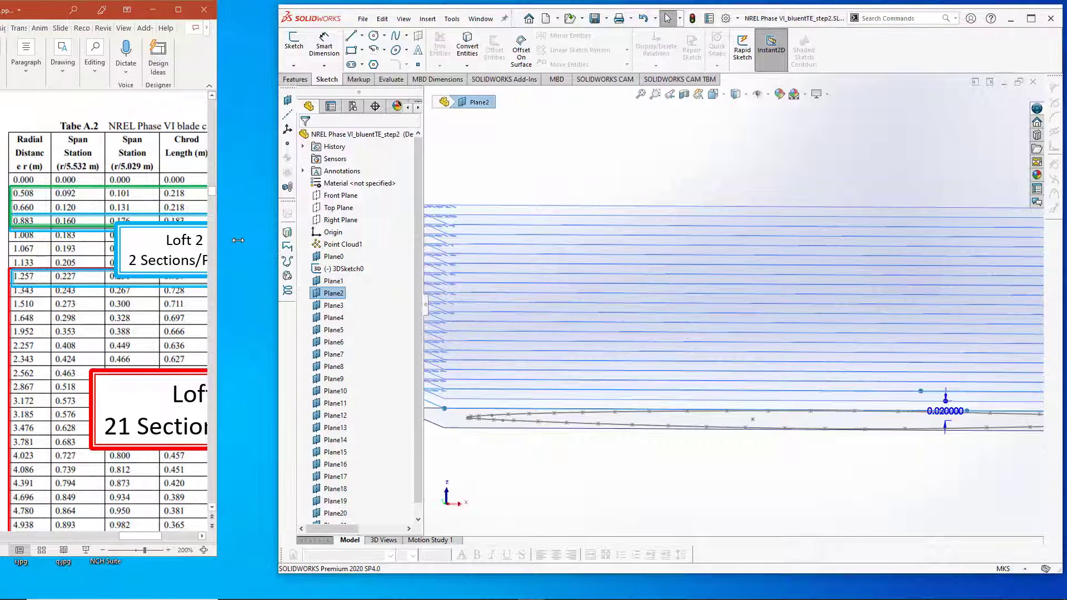
left_click_drag(275, 246, 227, 247)
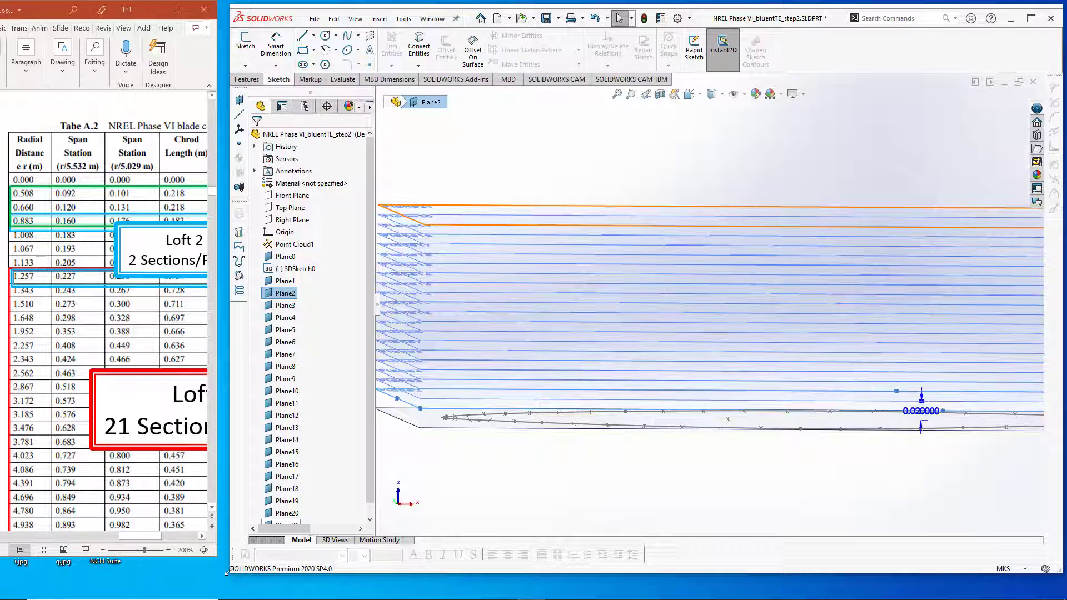
mouse_move(226, 573)
left_mouse_down()
mouse_move(214, 581)
mouse_move(220, 593)
left_mouse_up()
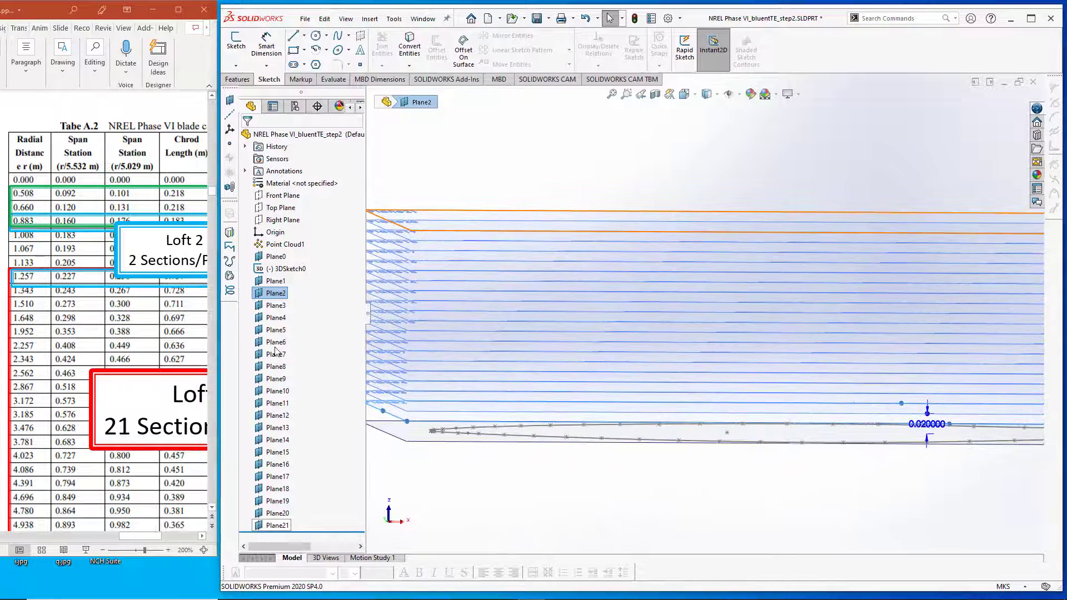
Change Plane2's offset from the Front Plane to 1.343 m
left_click(276, 293)
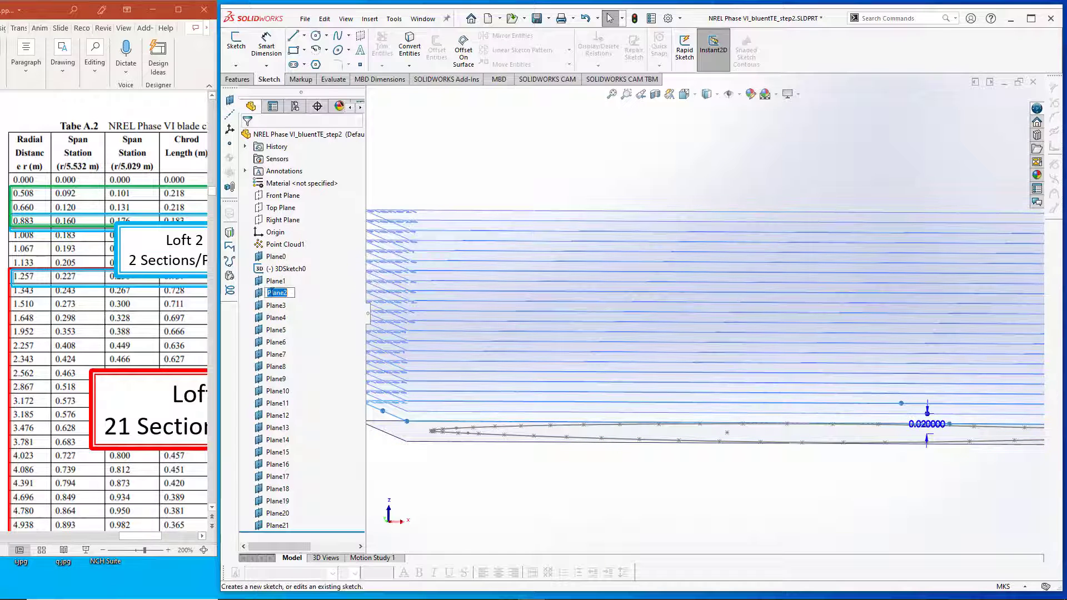
left_click(277, 265)
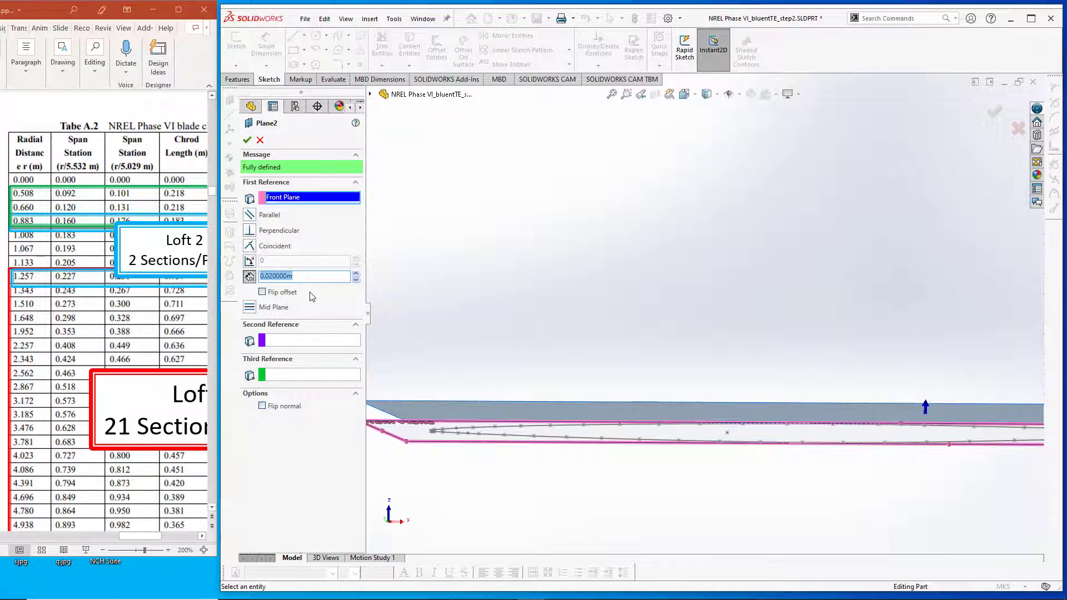
type("1.343")
key("Return")
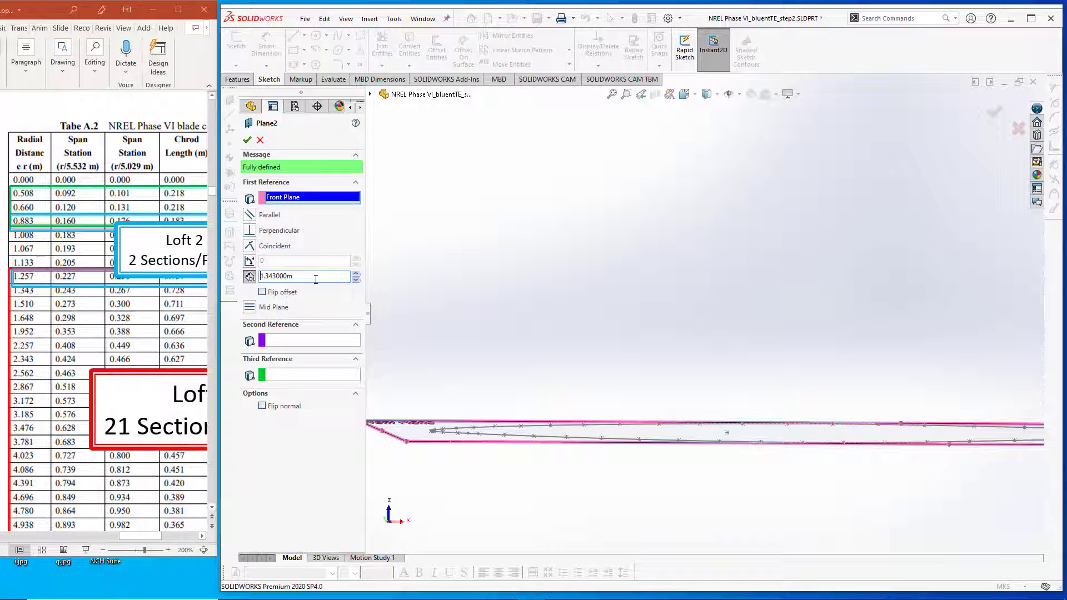
left_click(248, 140)
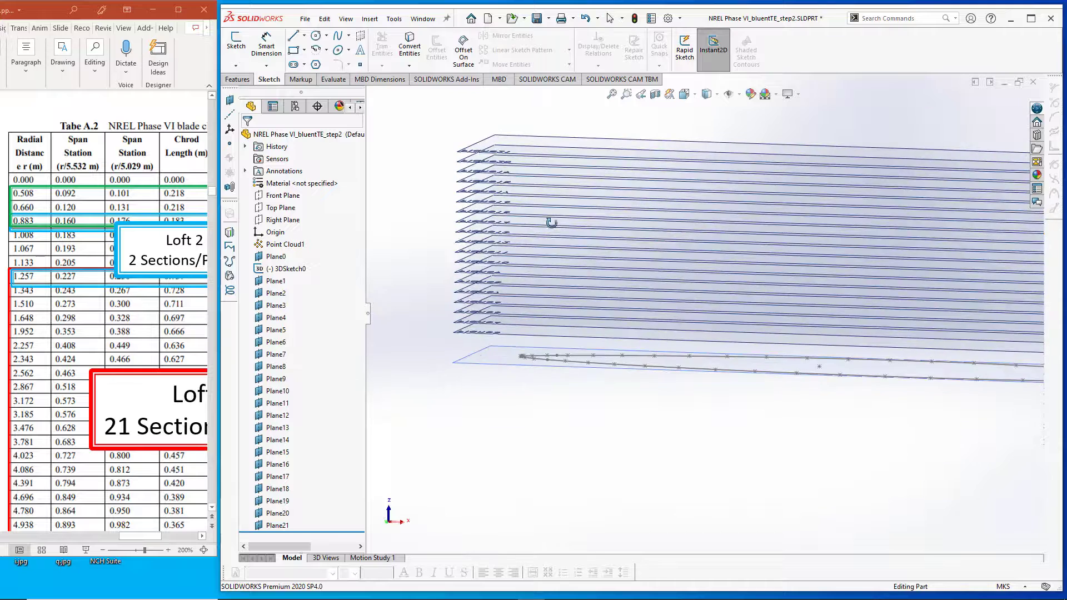
Compare Plane1 at 1.257 m and Plane2 at 1.343 m with all planes fitted in view
left_click(284, 286)
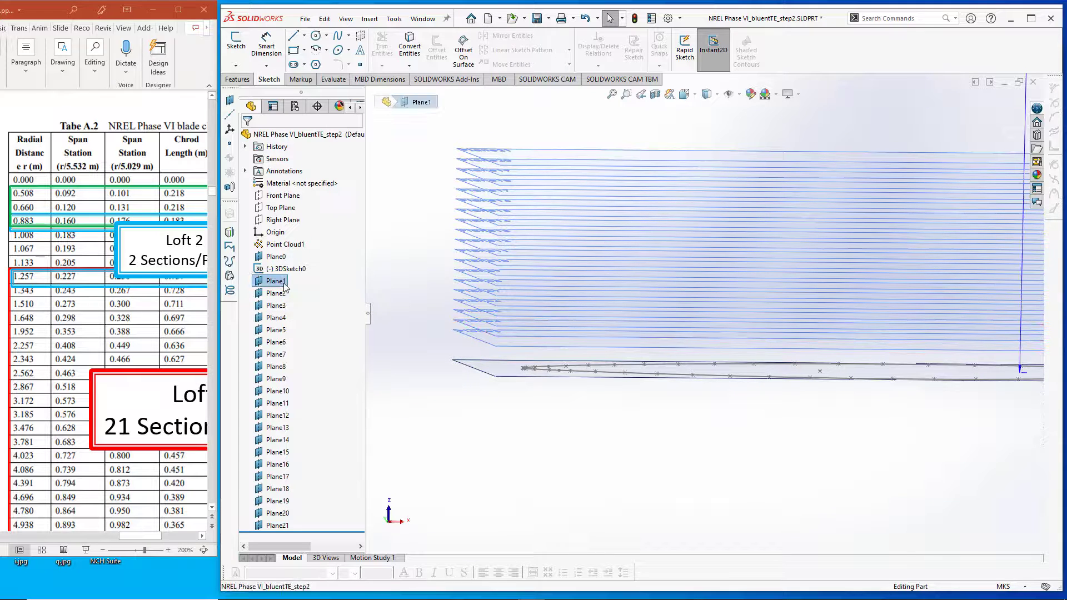
key("f")
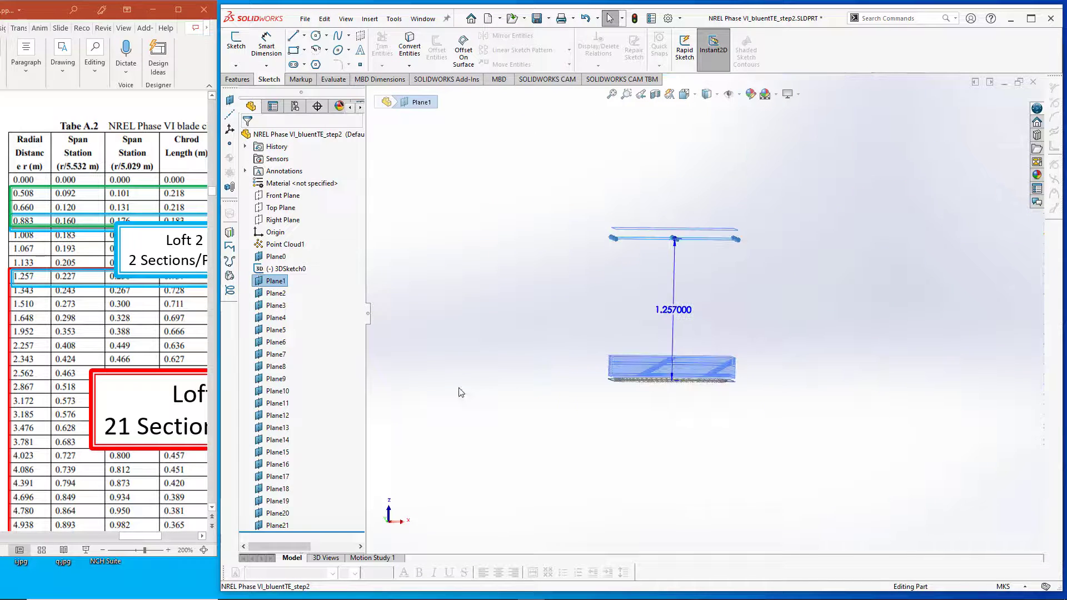
left_click(275, 293)
key("f")
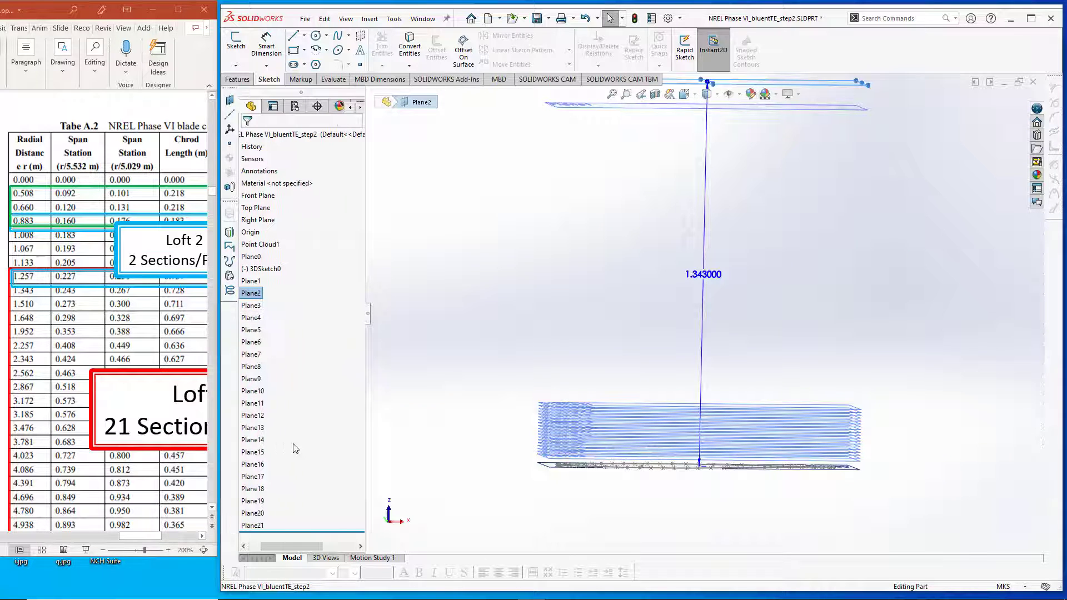
scroll(32, 288, "down", 1)
scroll(28, 278, "down", 1)
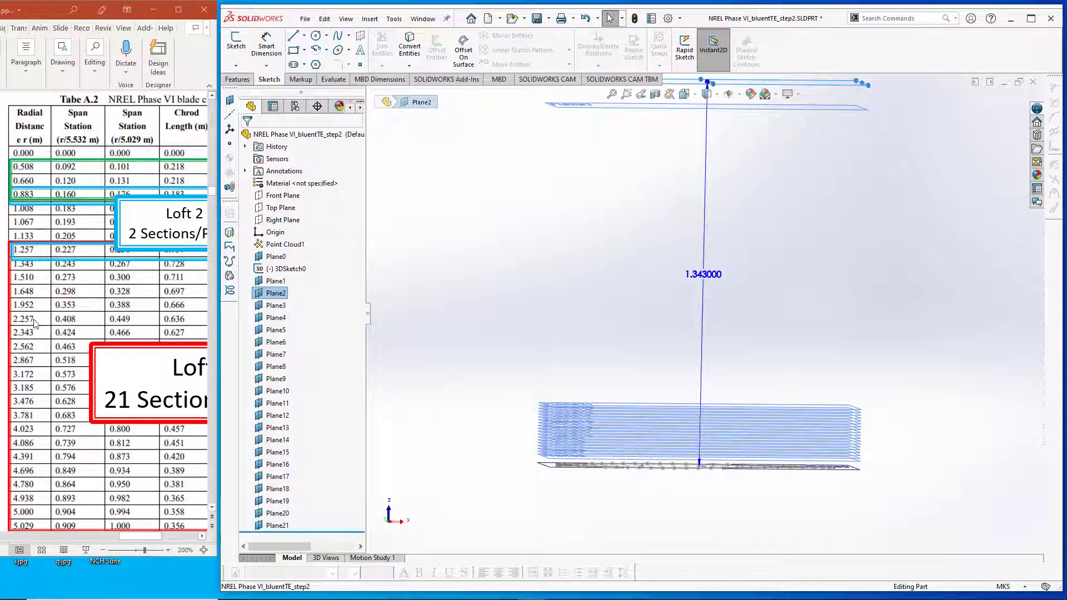
scroll(38, 334, "down", 2)
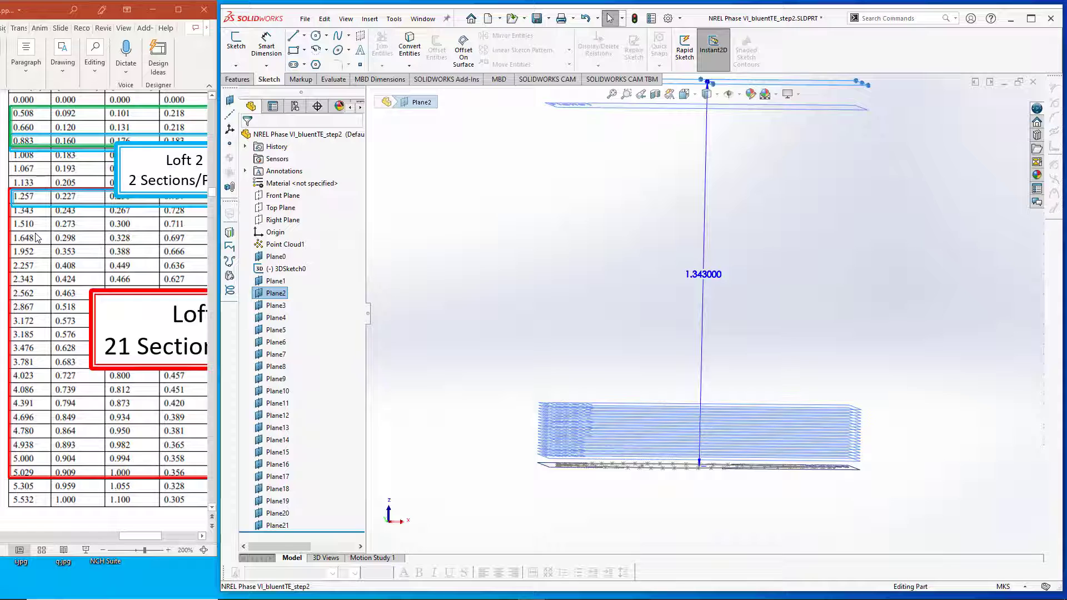
Close the step2 part without saving and open NREL Phase VI_bluentTE_step3.SLDPRT
key("super+Up")
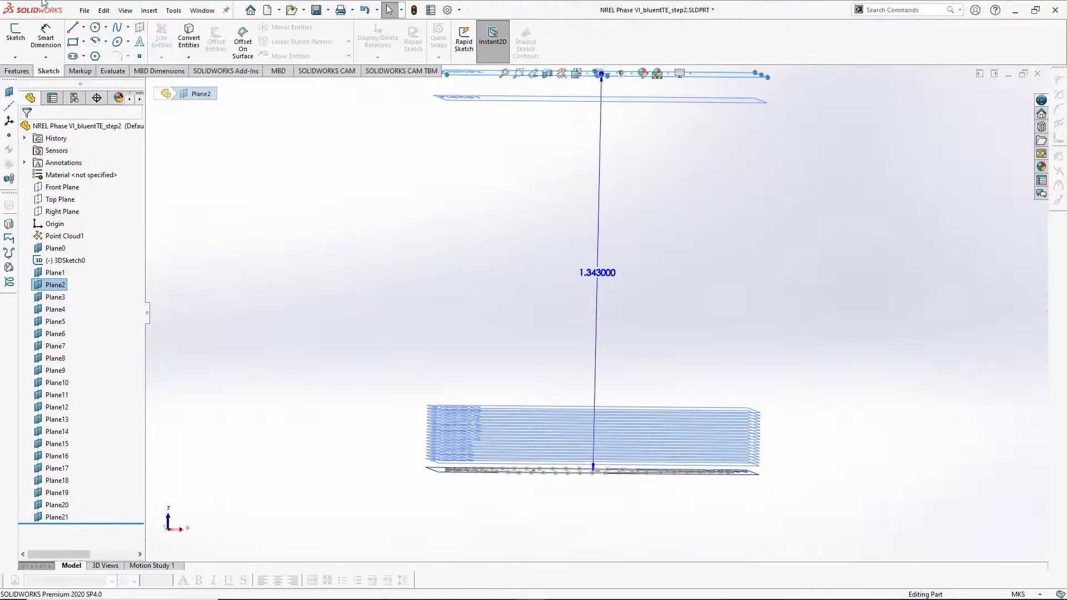
left_click(83, 10)
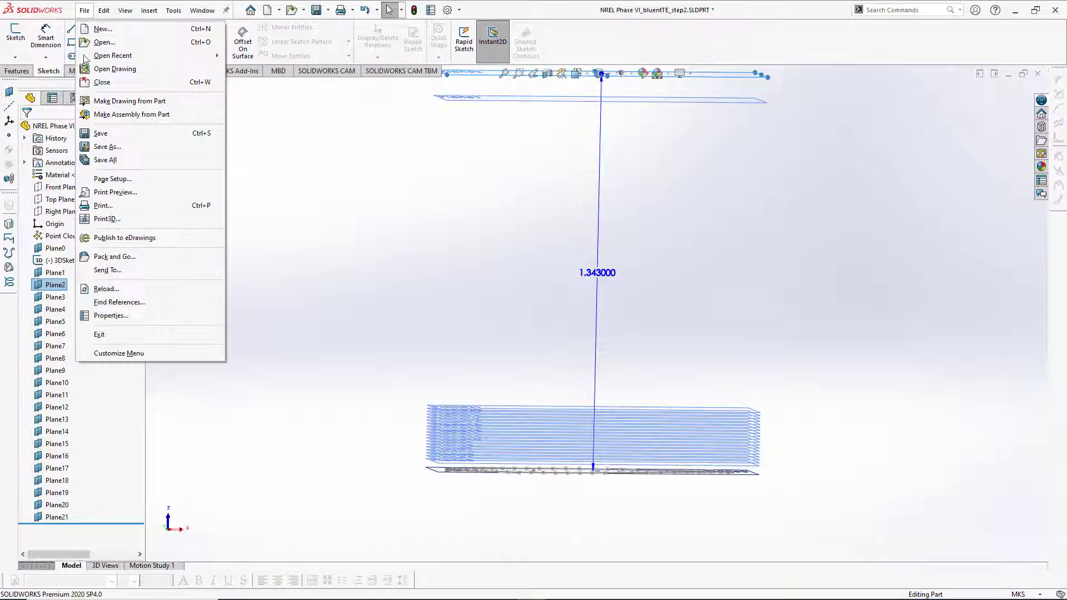
left_click(95, 85)
left_click(489, 317)
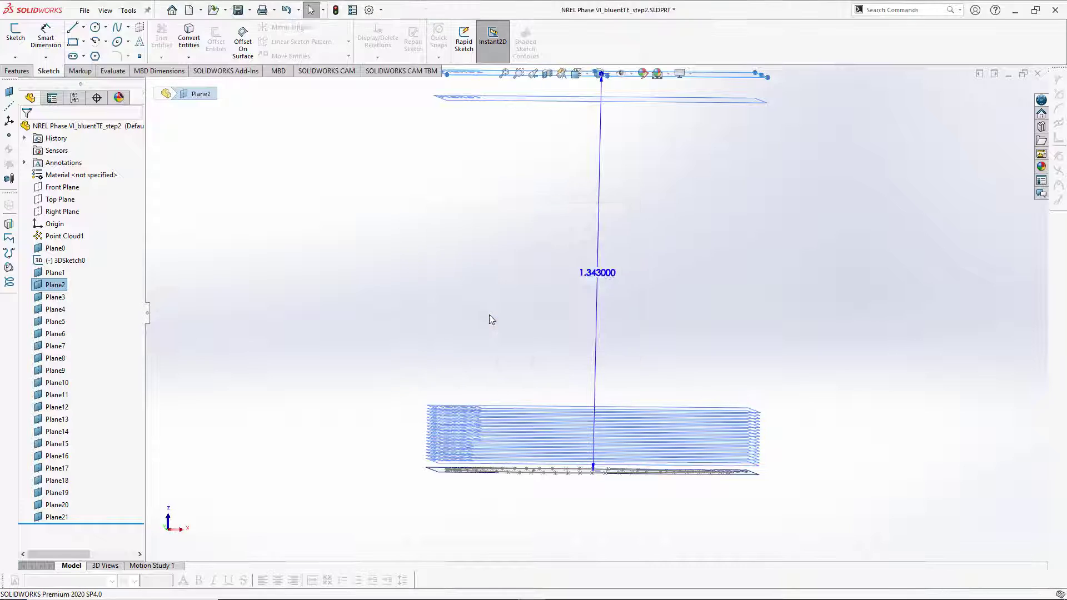
left_click(84, 10)
left_click(102, 42)
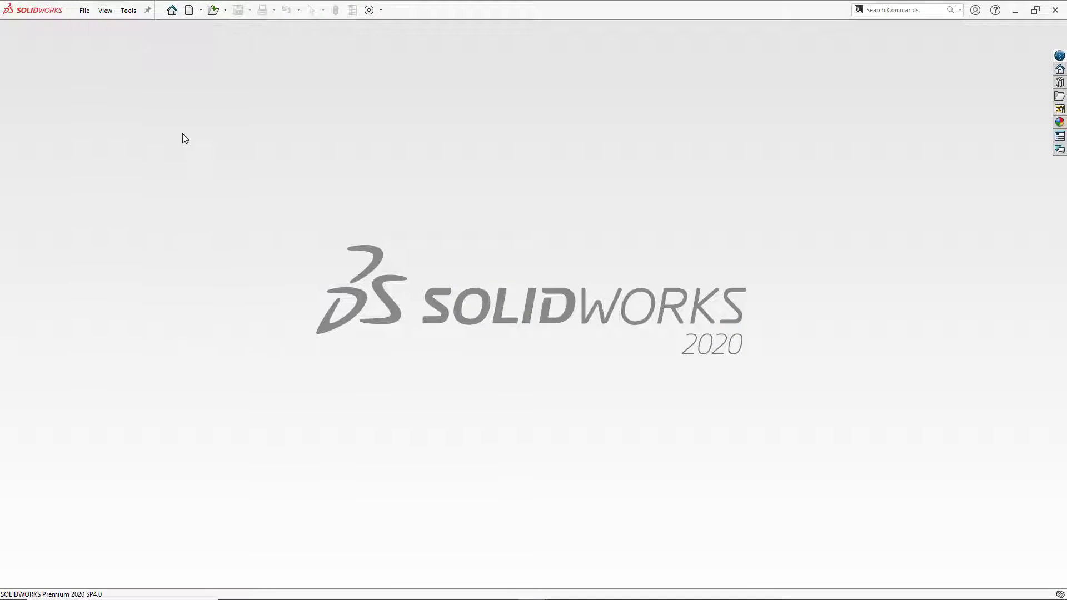
double_click(336, 267)
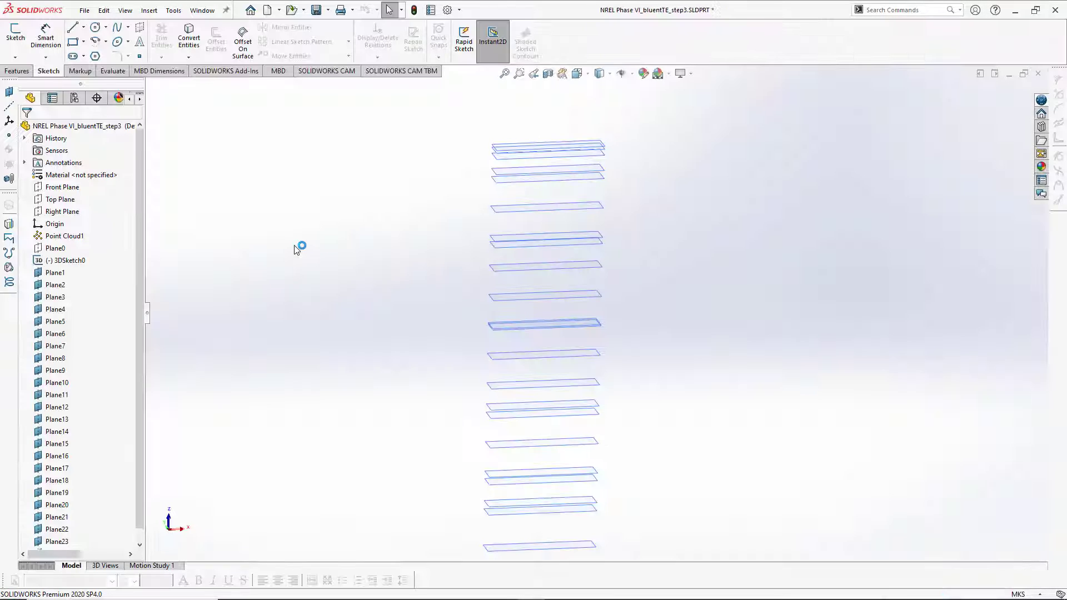
Check that Plane1 in the step3 part is offset 1.257 m
left_click(58, 273)
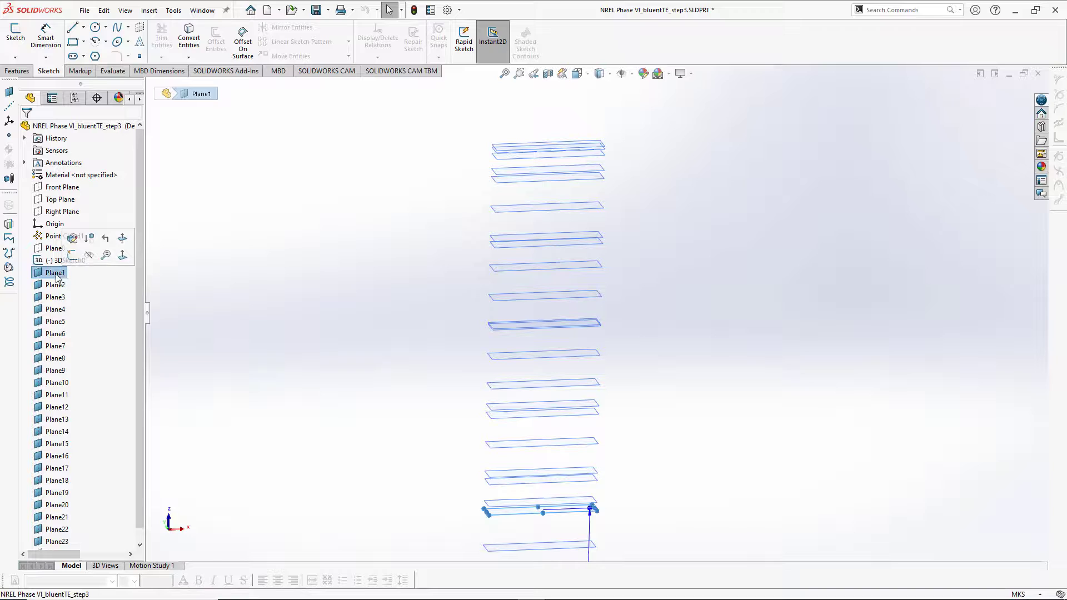
left_click(56, 274)
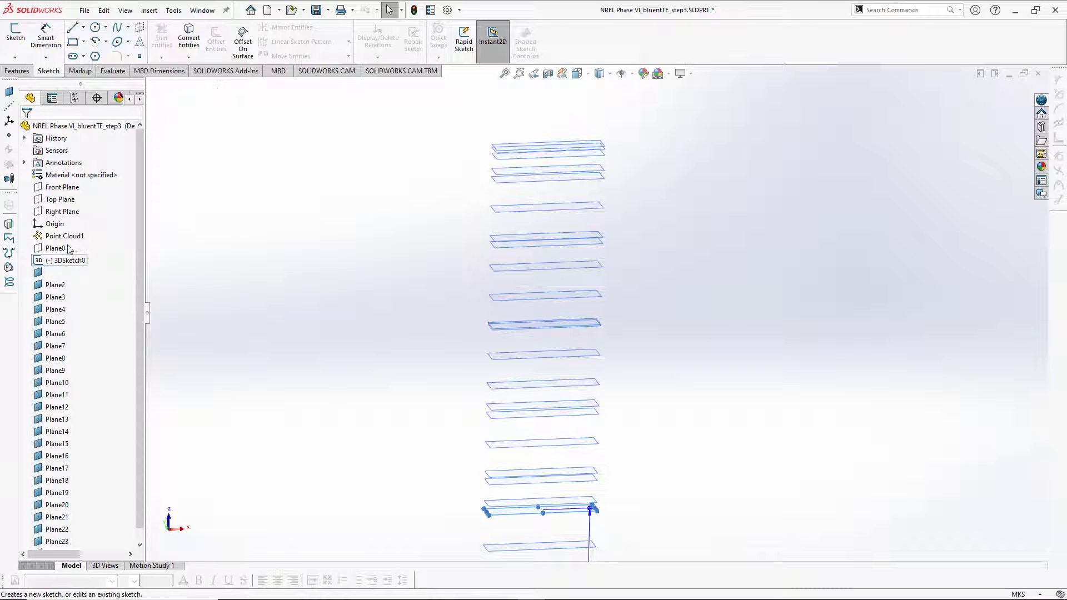
left_click(38, 275)
left_click(49, 243)
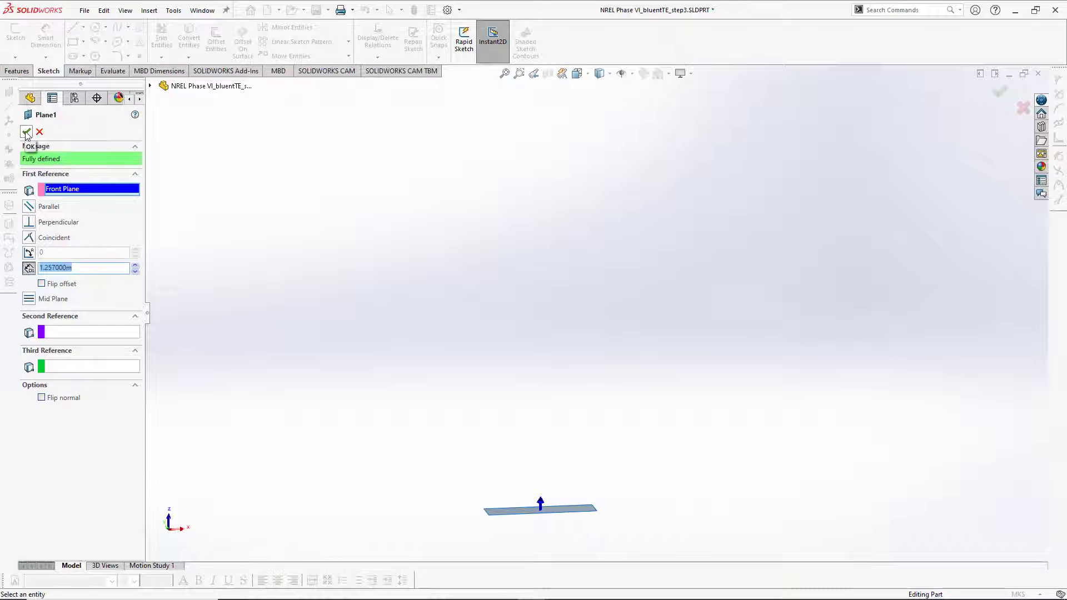
left_click(26, 131)
Check Plane2's 1.343 m offset and Plane21's 5.029 m offset
left_click(61, 284)
left_click(65, 256)
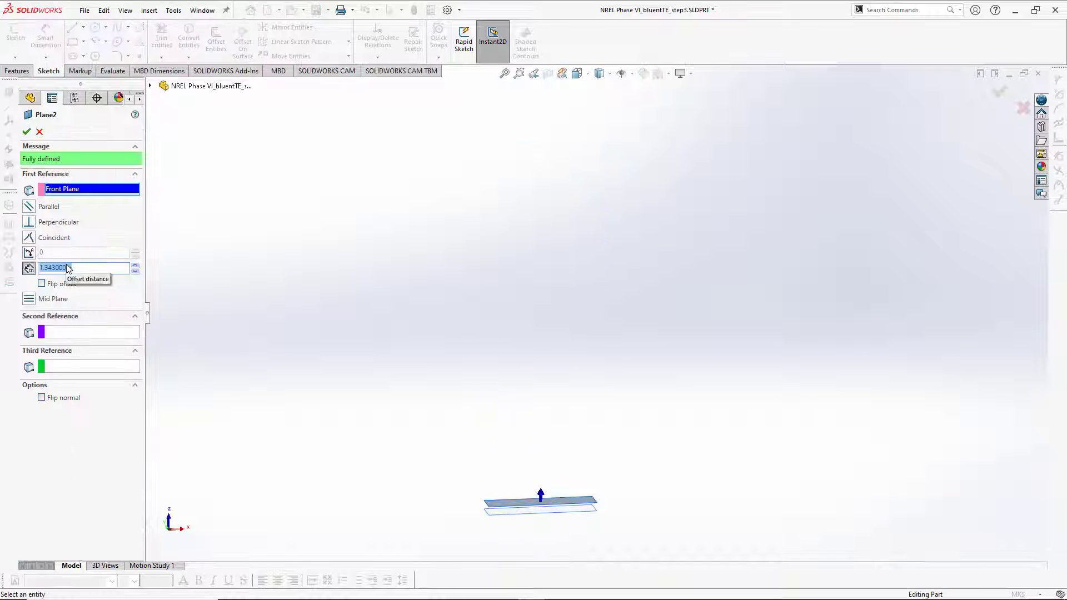
left_click(26, 132)
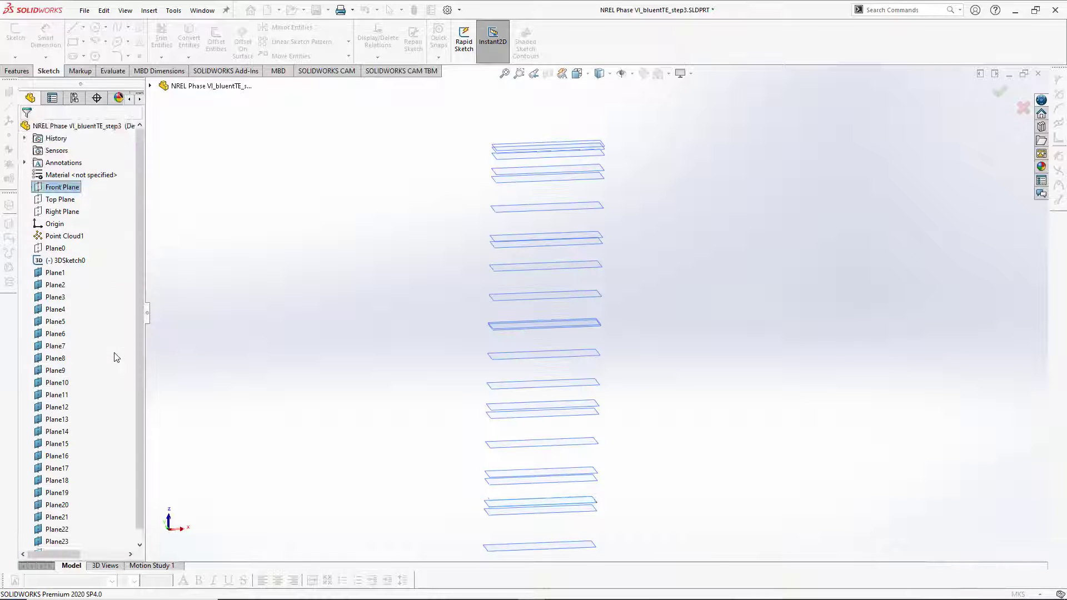
left_click(56, 505)
left_click(59, 471)
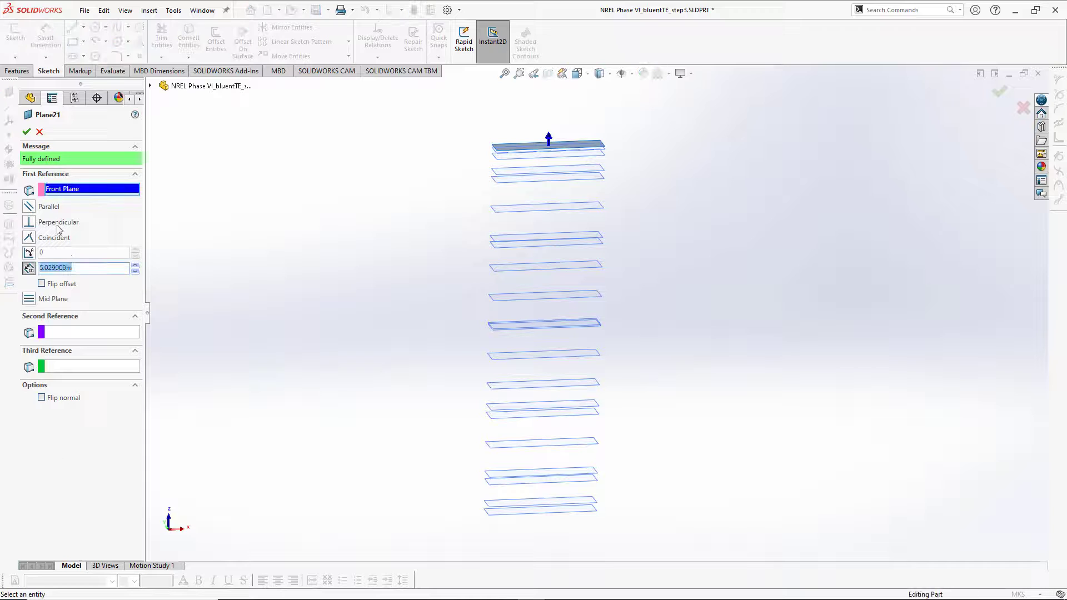